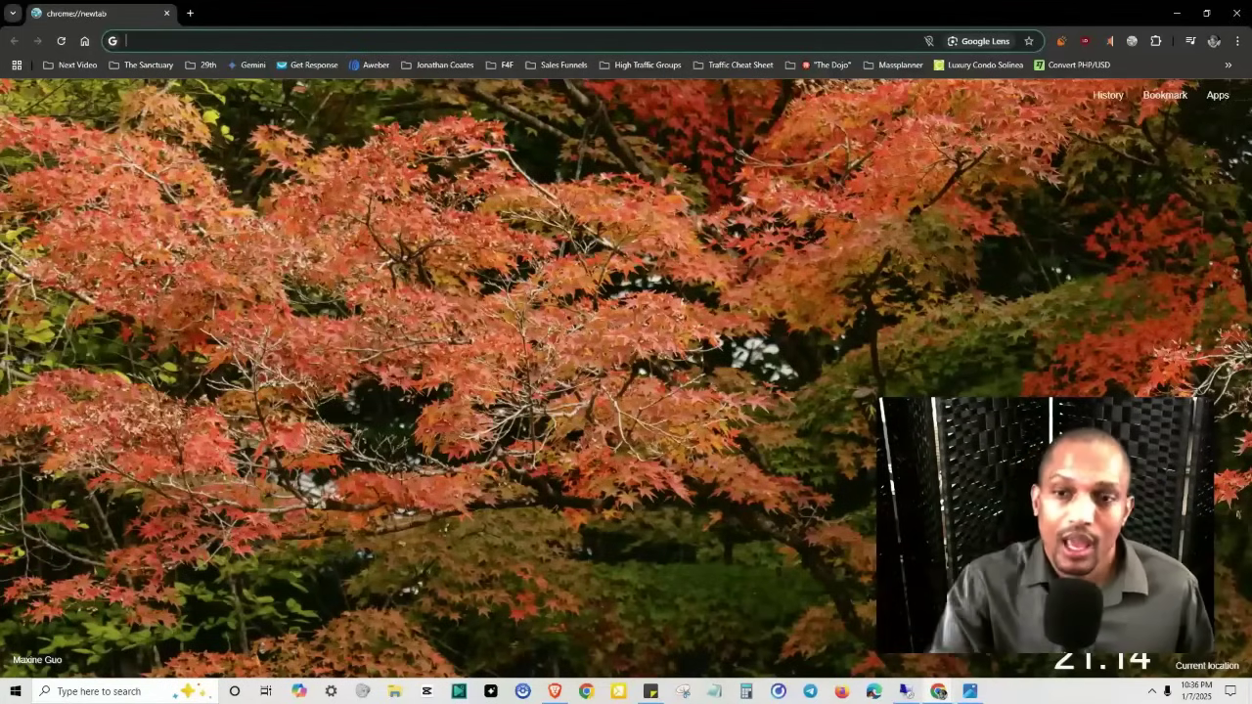
Switch to the remote MassPlanner session and review the Account Actions settings for Facebook Account 7 through Other Actions
key(alt+Tab)
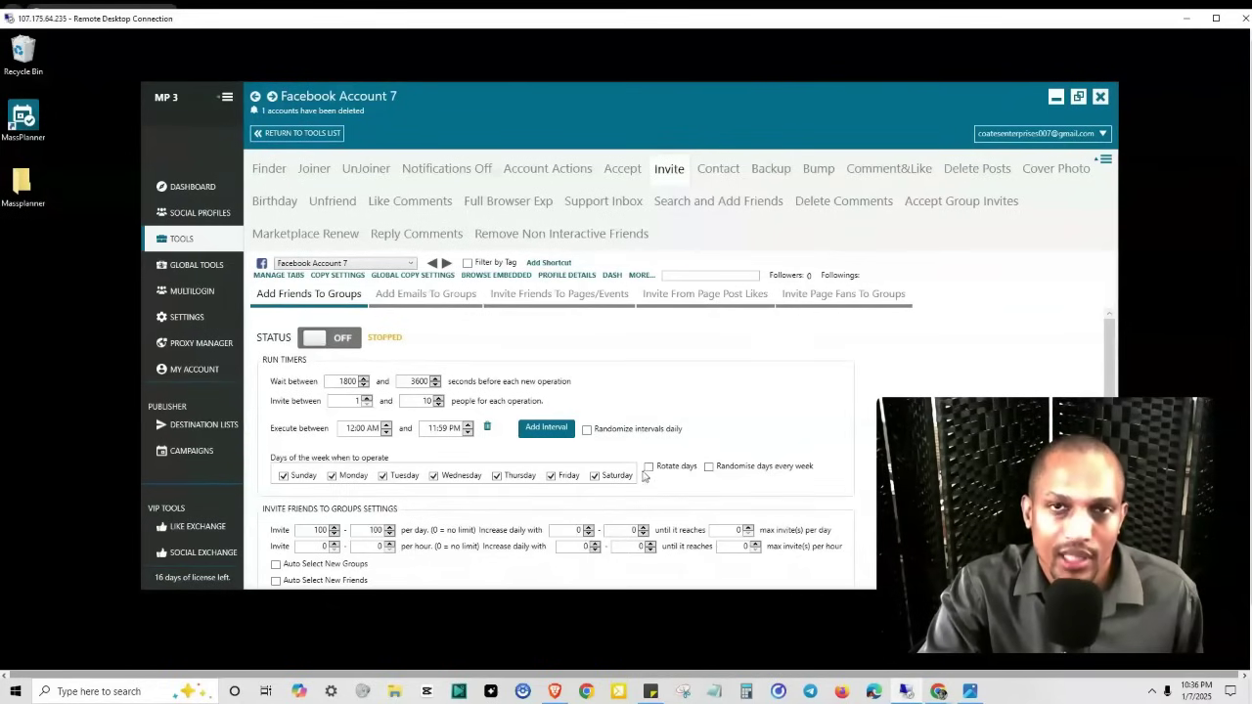
scroll(647, 476, down, 1)
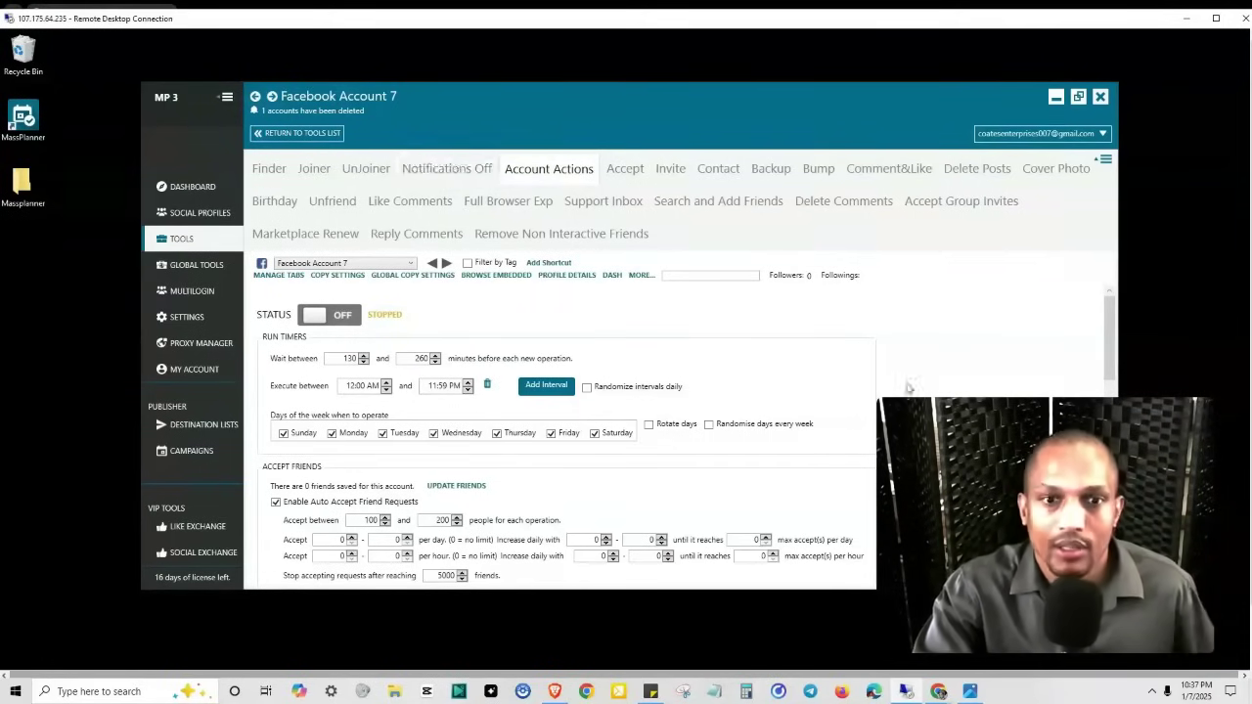
scroll(910, 388, down, 10)
scroll(560, 436, down, 1)
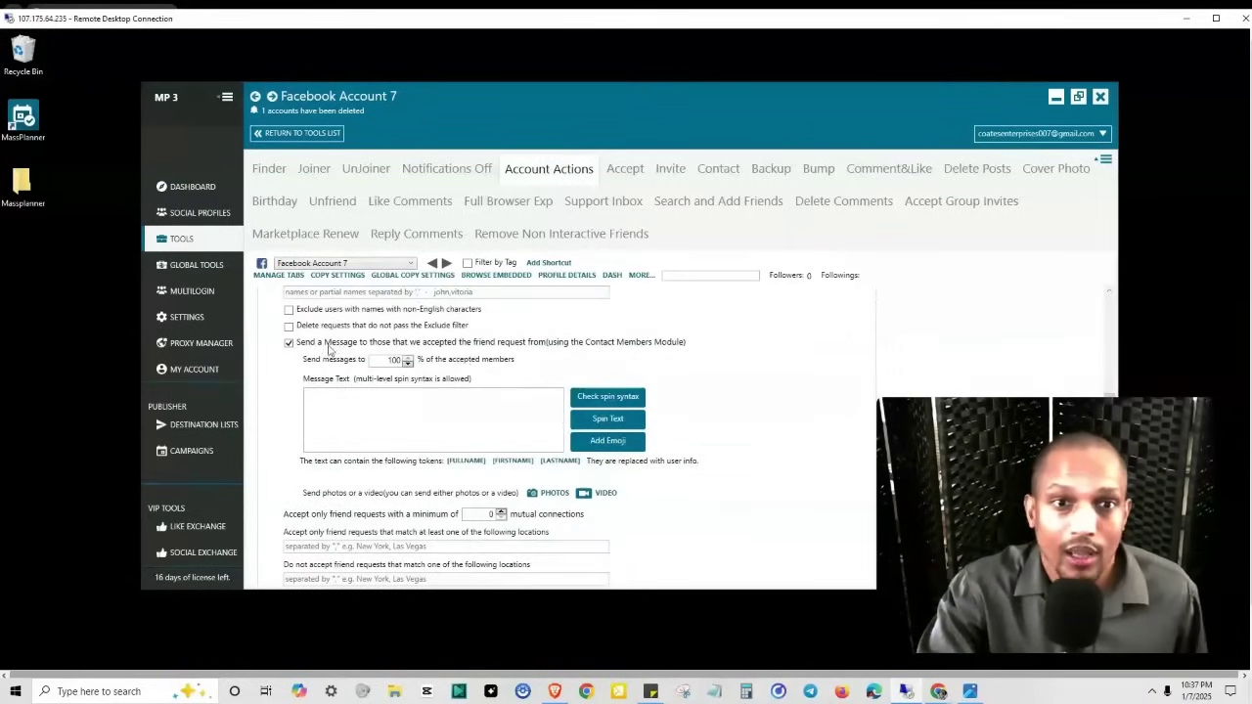
scroll(329, 349, down, 5)
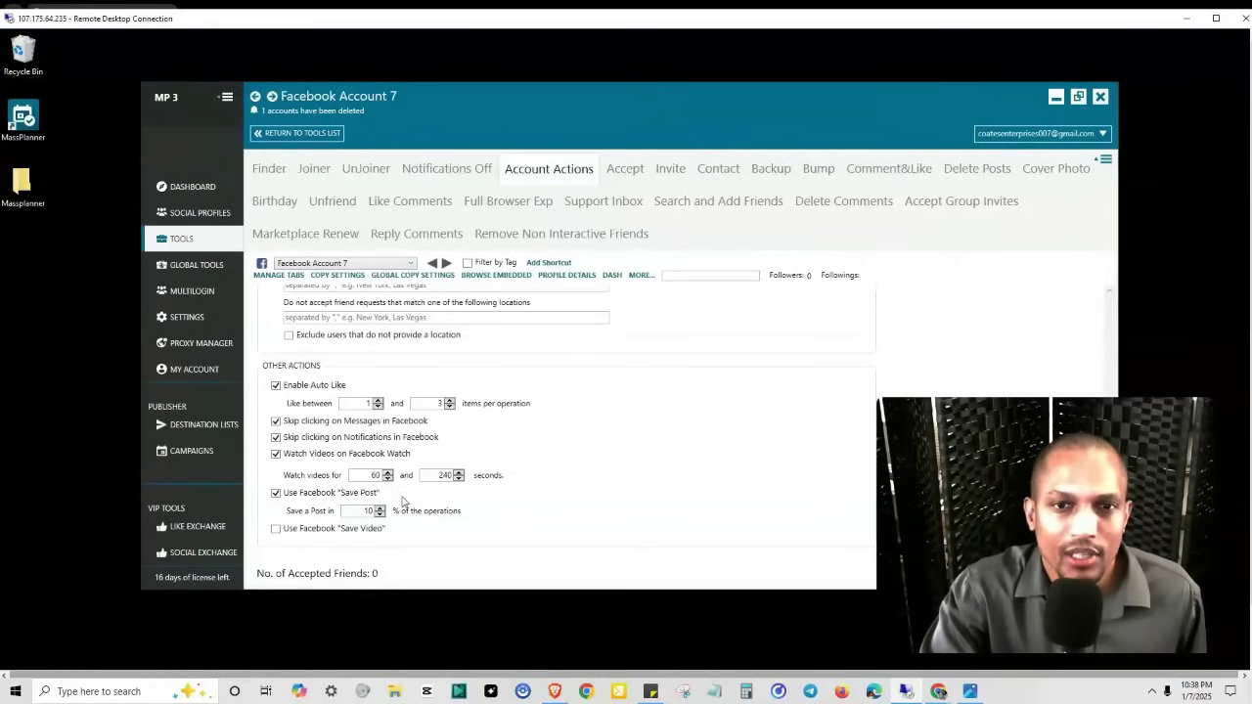
Examine the Accept tool's run timers, user filters and auto-accept group list for Facebook Account 7
click(629, 170)
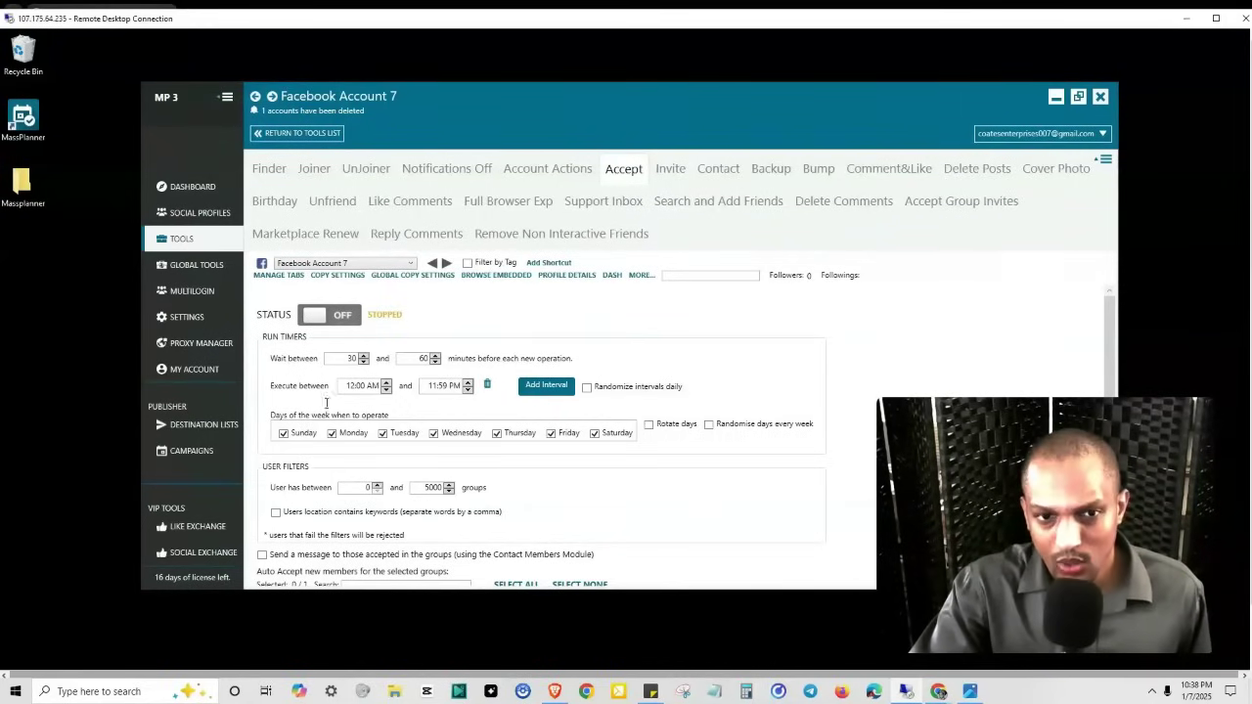
scroll(754, 554, down, 3)
scroll(599, 357, up, 2)
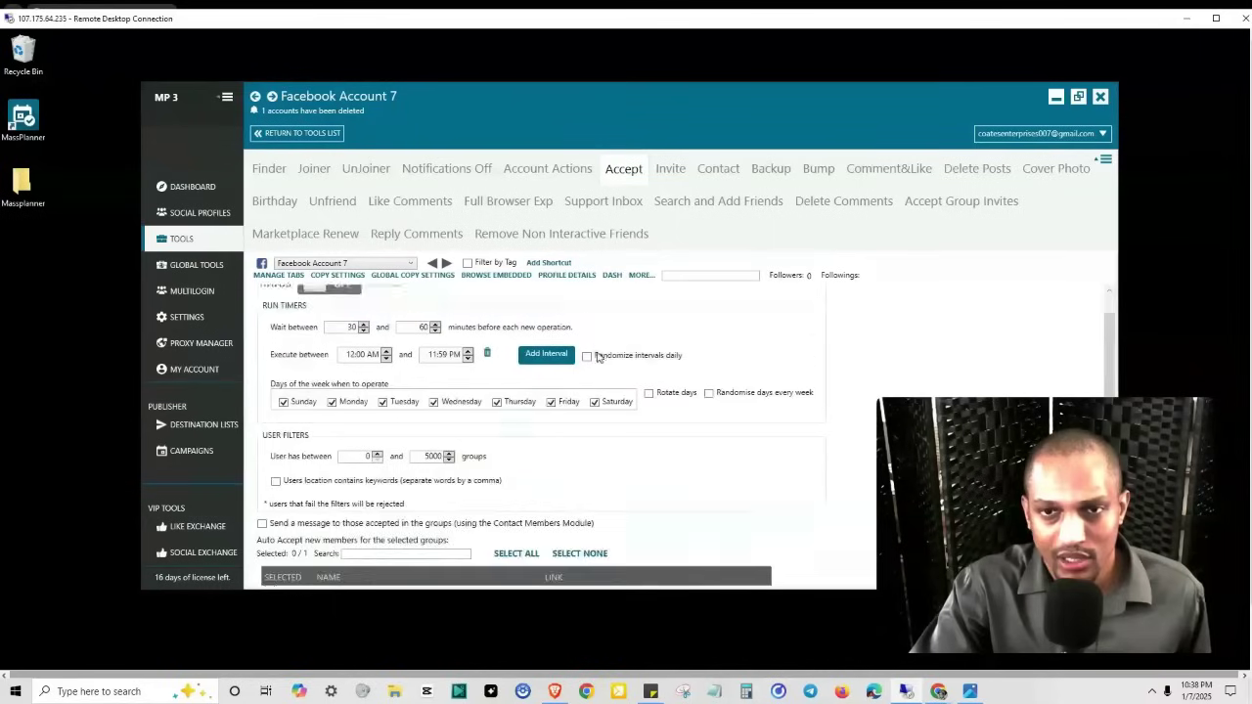
scroll(599, 357, up, 1)
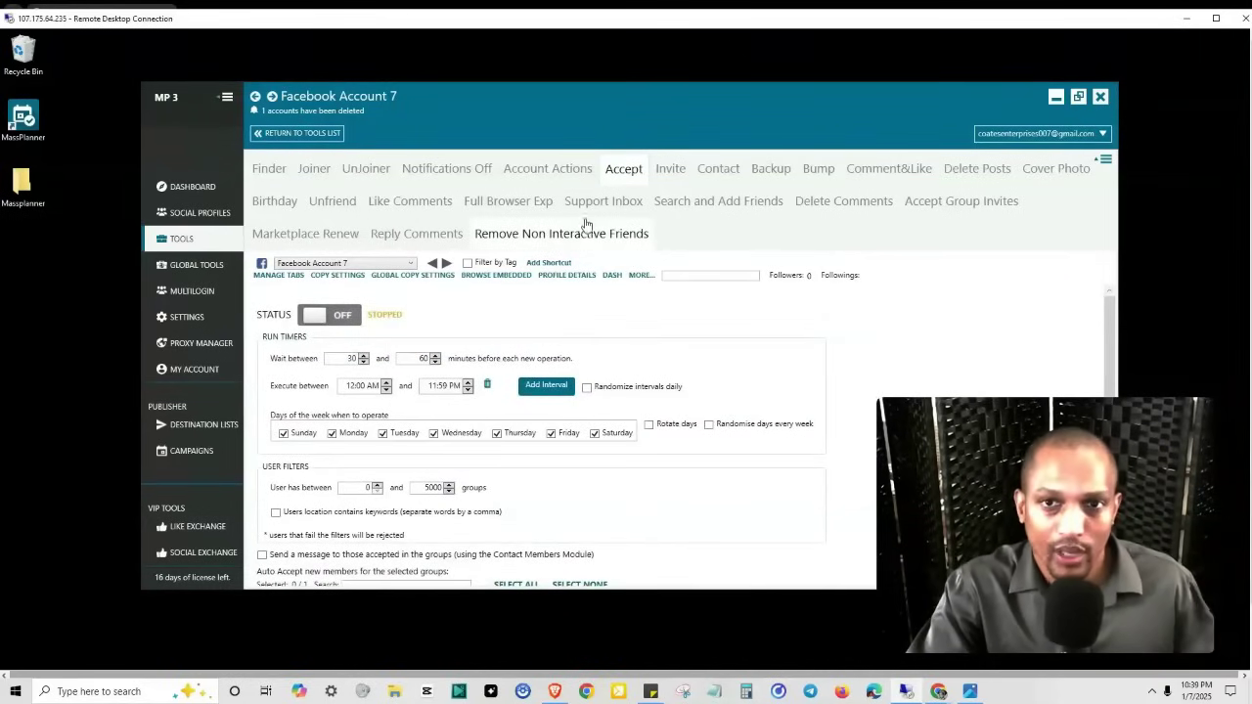
Open the Invite tool and look through its settings for groups, pages/events, page post likes and page fans
click(668, 173)
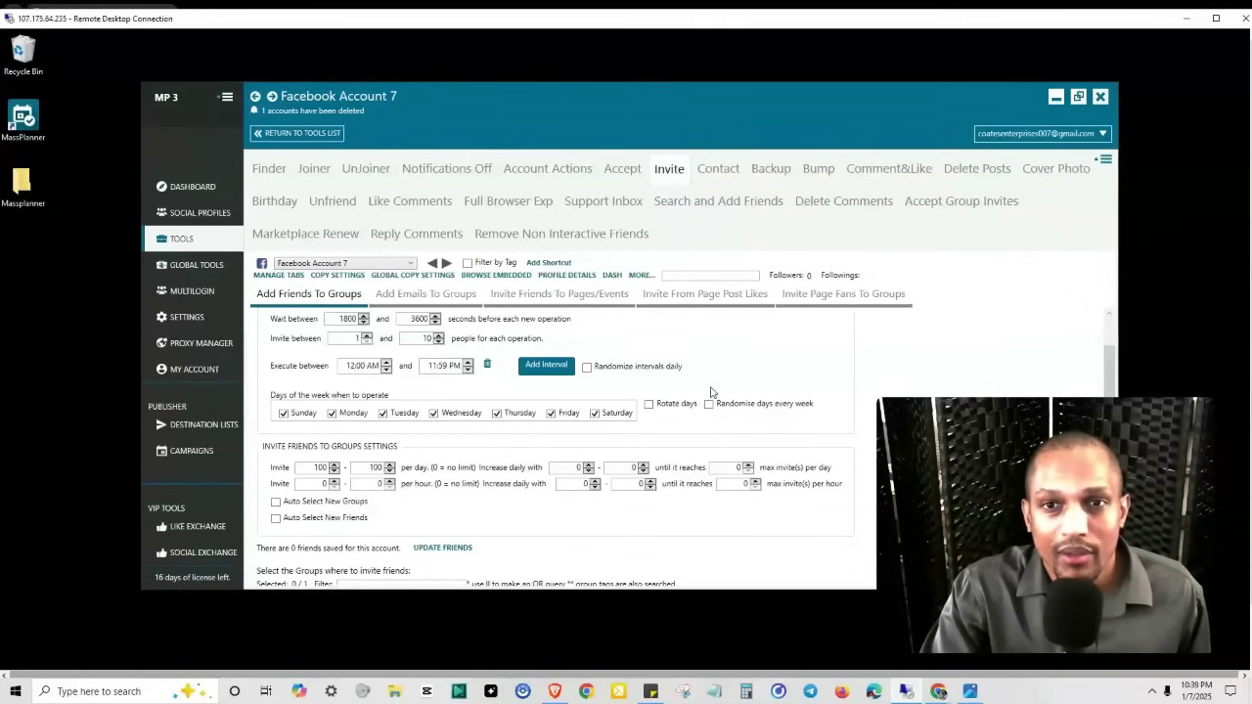
scroll(709, 395, up, 1)
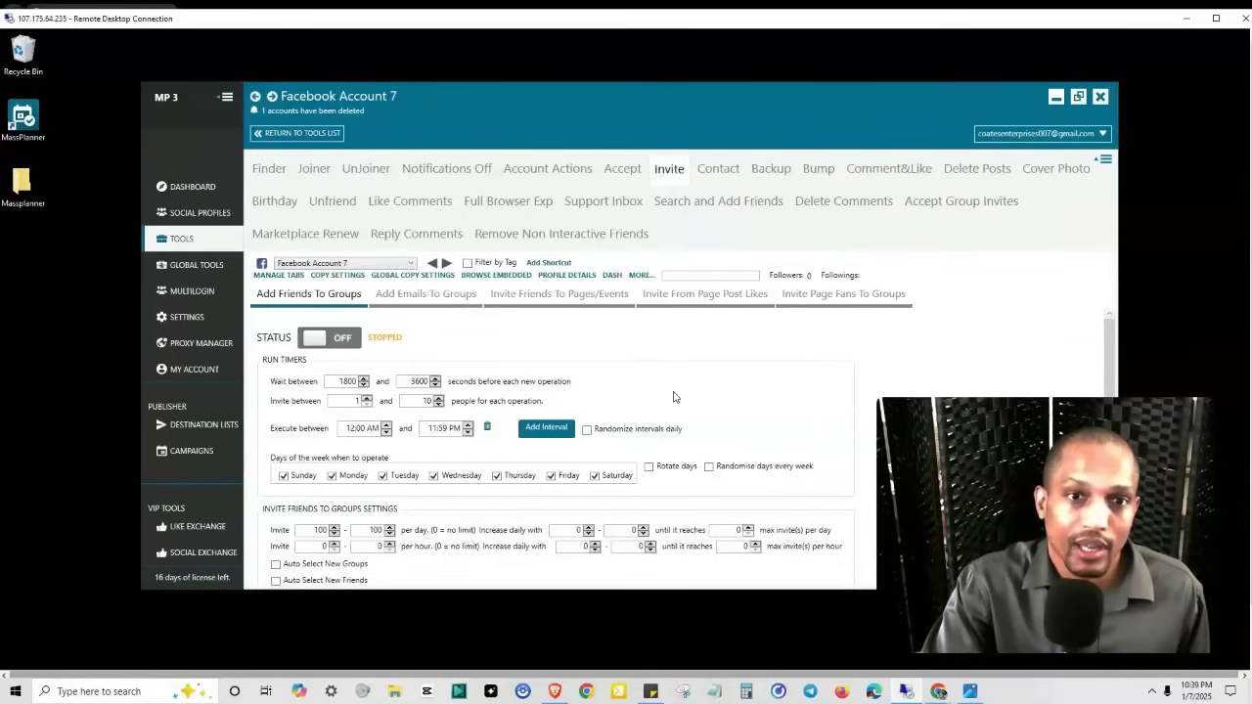
click(578, 295)
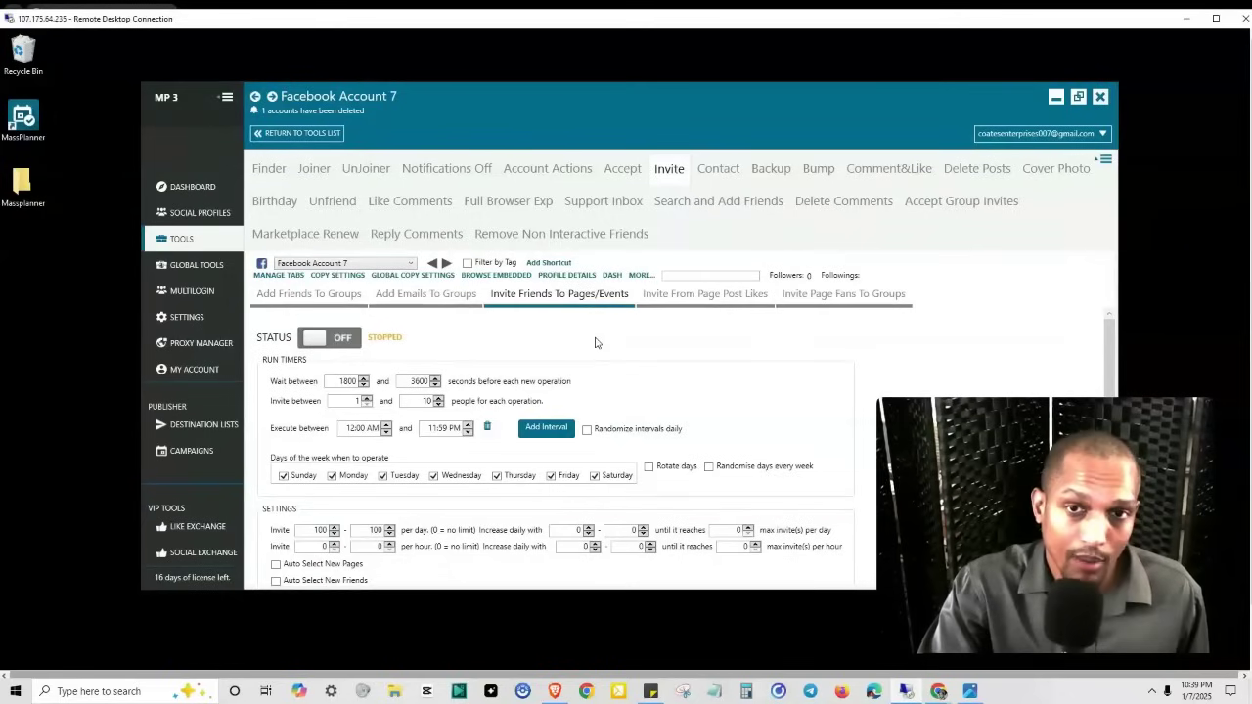
click(705, 306)
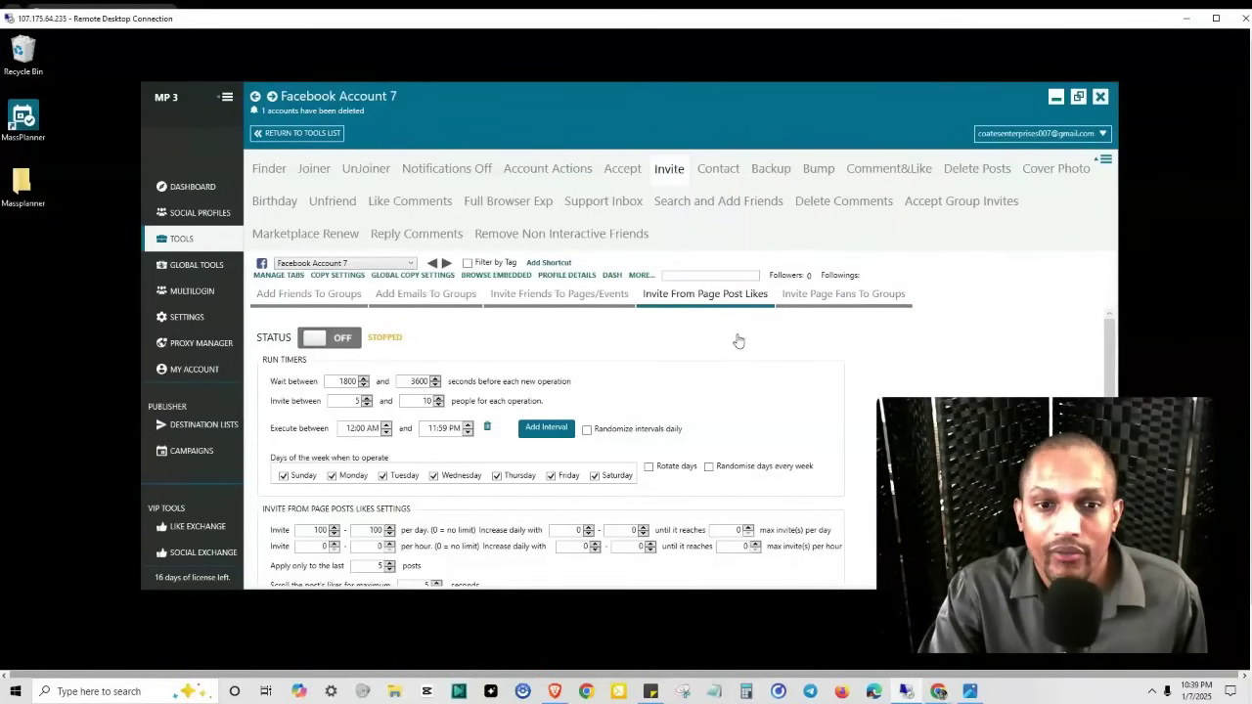
click(830, 294)
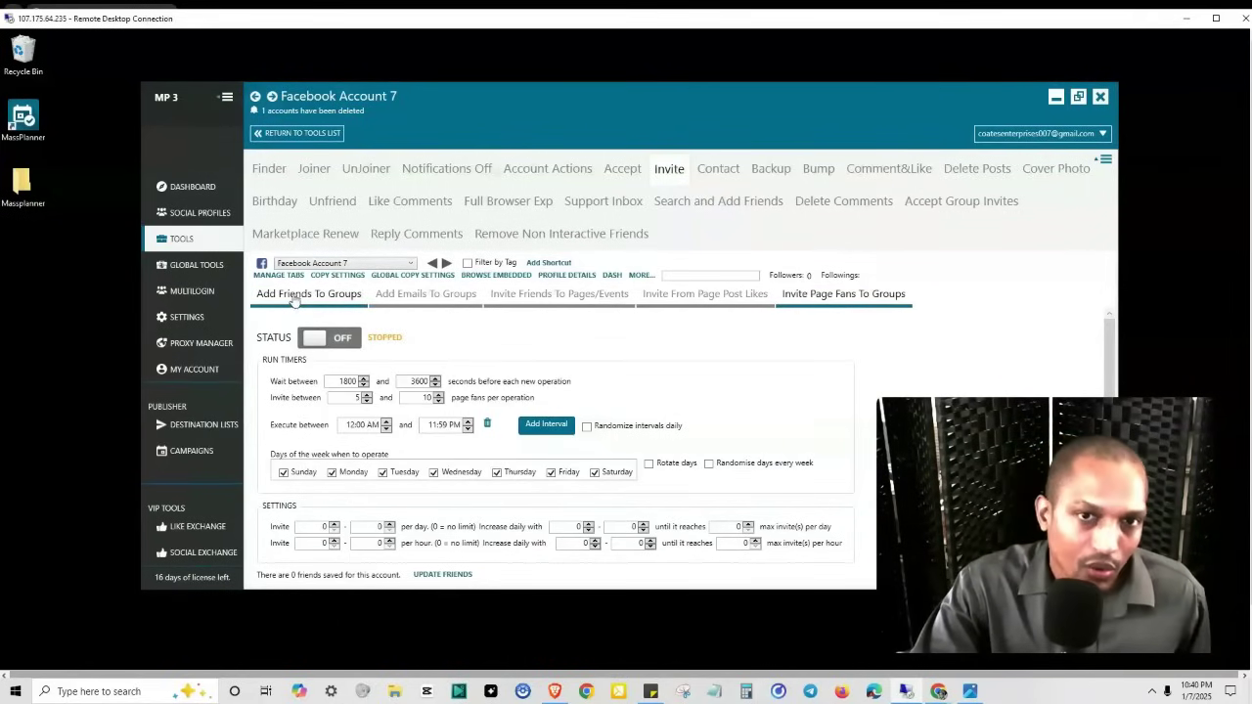
Examine the Add Emails To Groups settings, including the group selection and the box for email addresses to invite
click(426, 295)
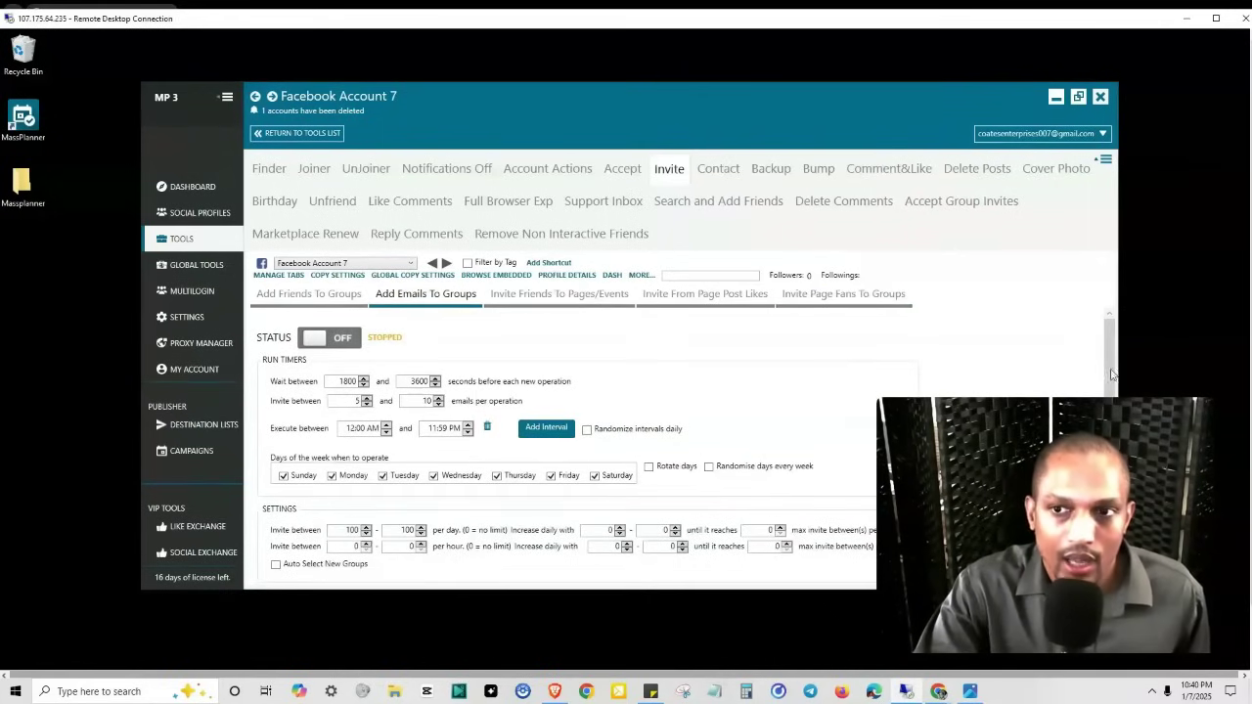
drag(1111, 374, 1112, 437)
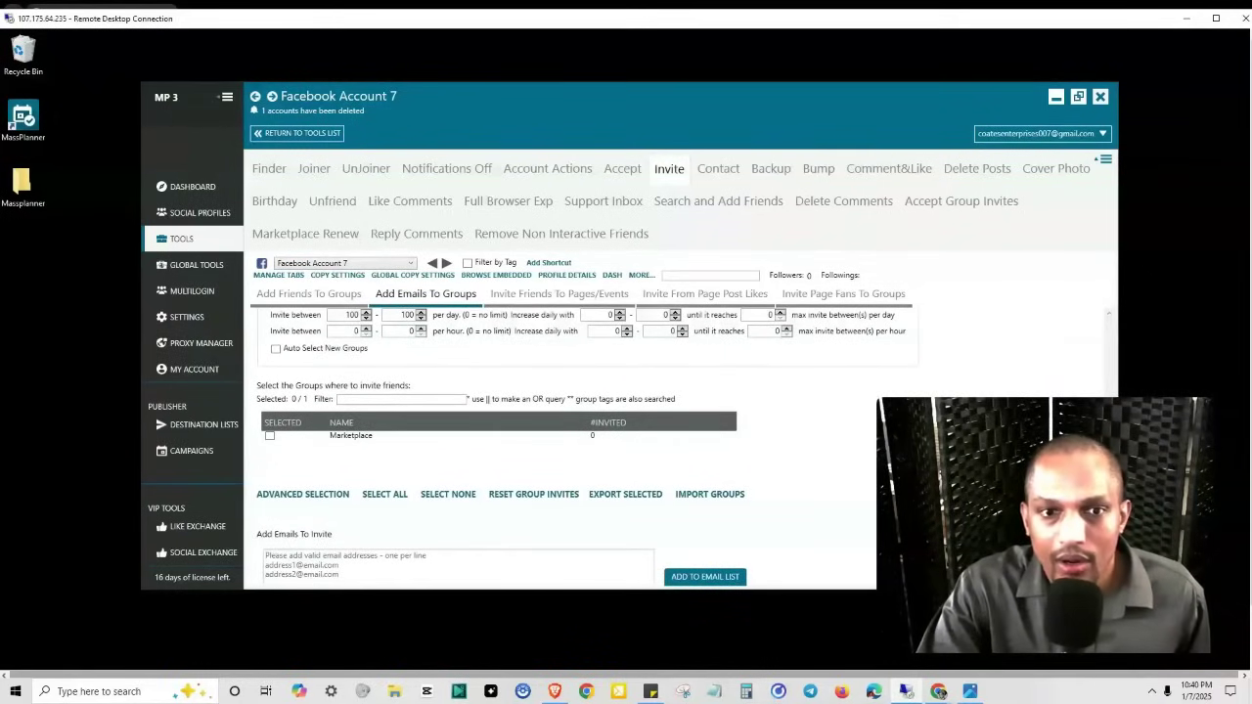
scroll(676, 471, down, 3)
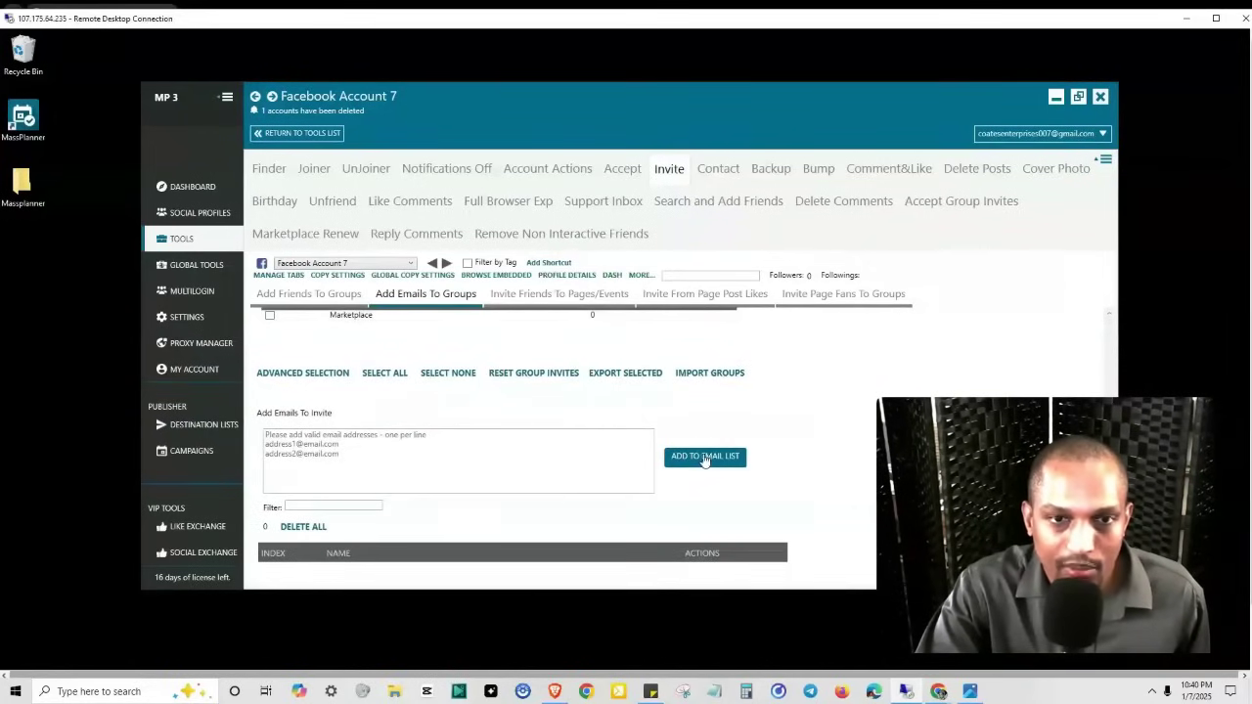
click(357, 437)
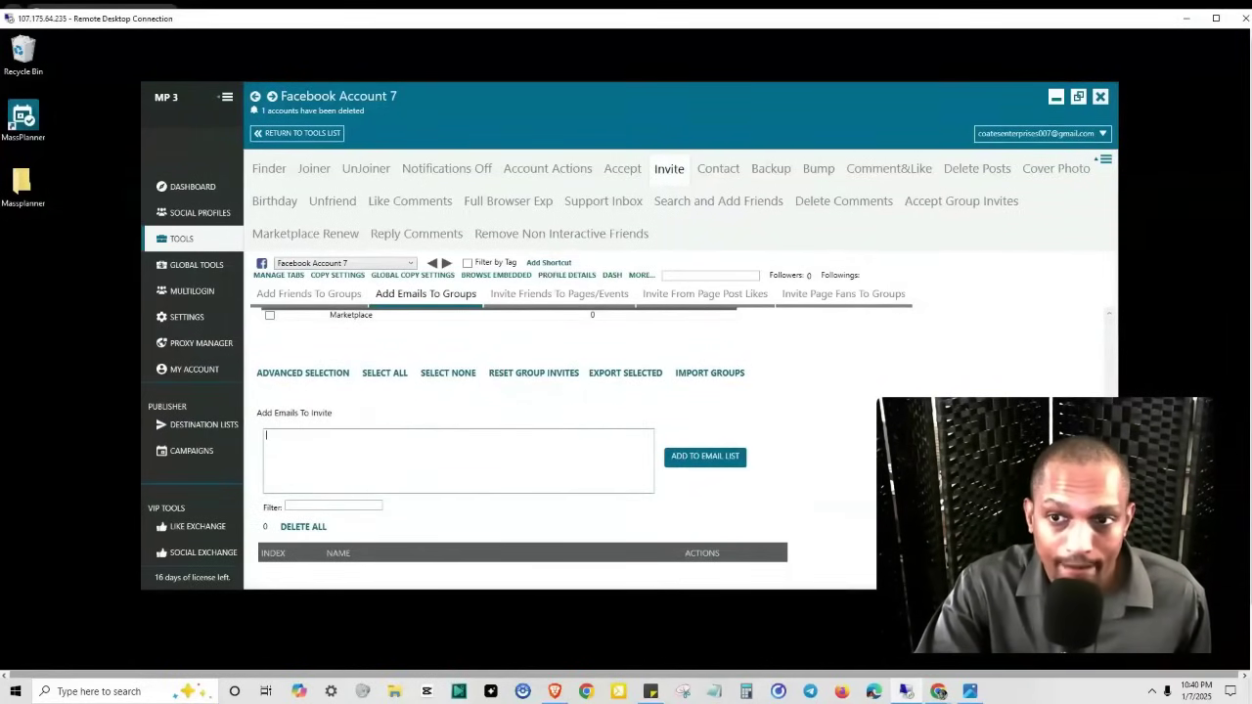
scroll(522, 446, down, 1)
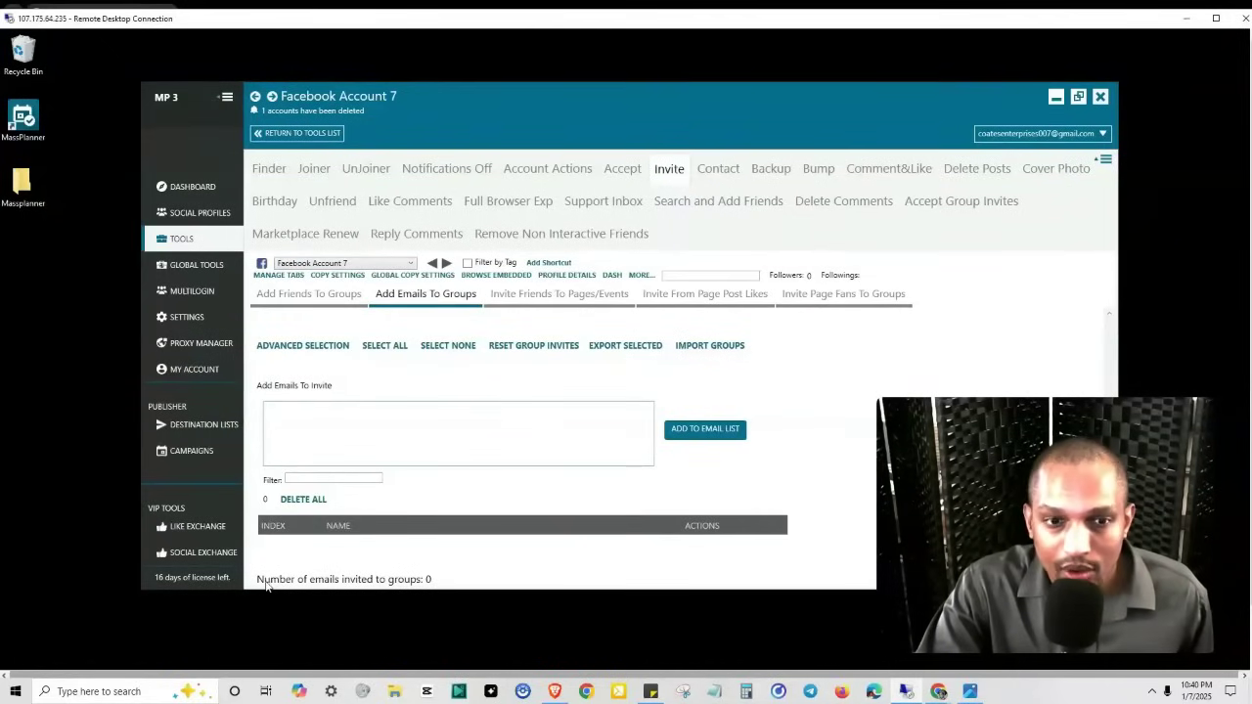
click(266, 585)
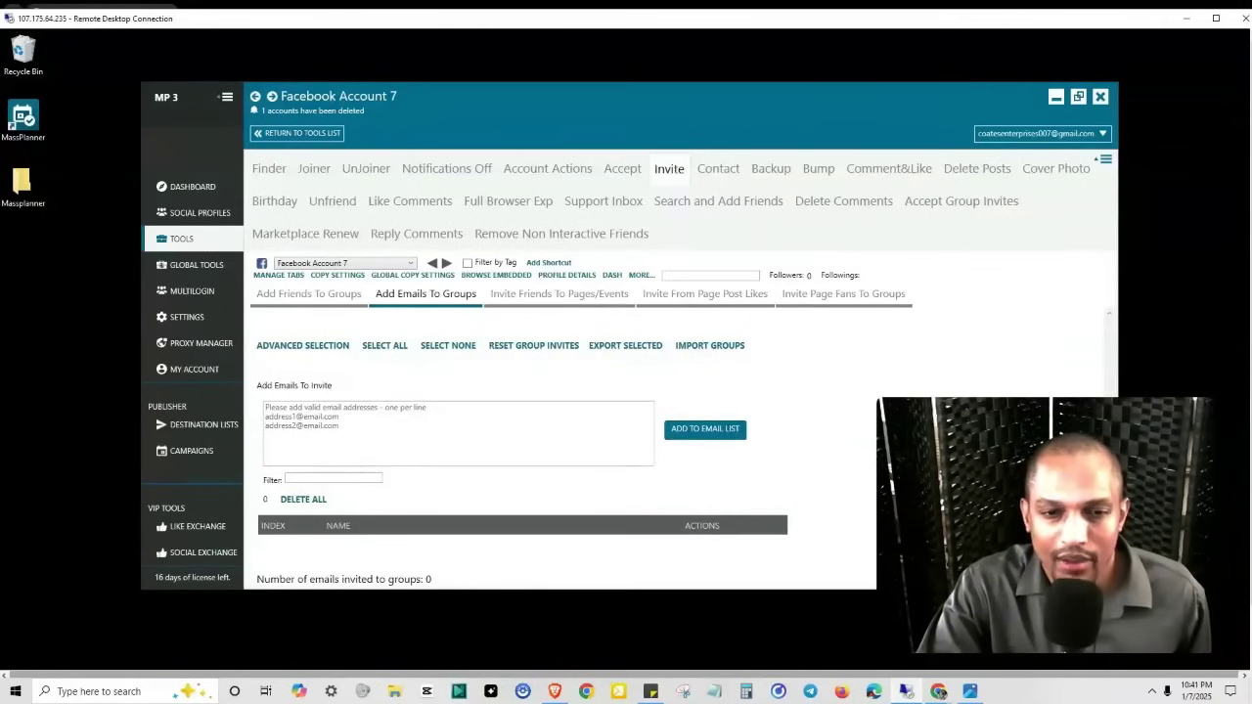
Compare the Invite tool's options from Add Friends To Groups through Invite Page Fans To Groups
click(310, 293)
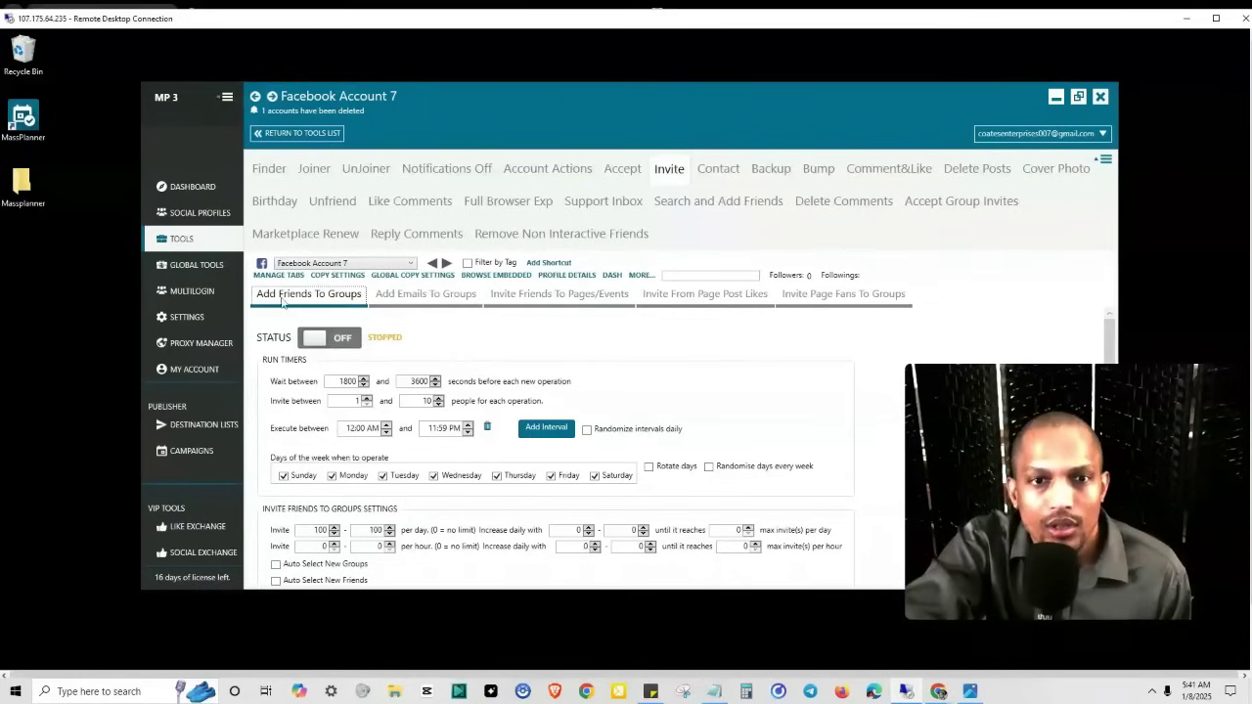
click(394, 297)
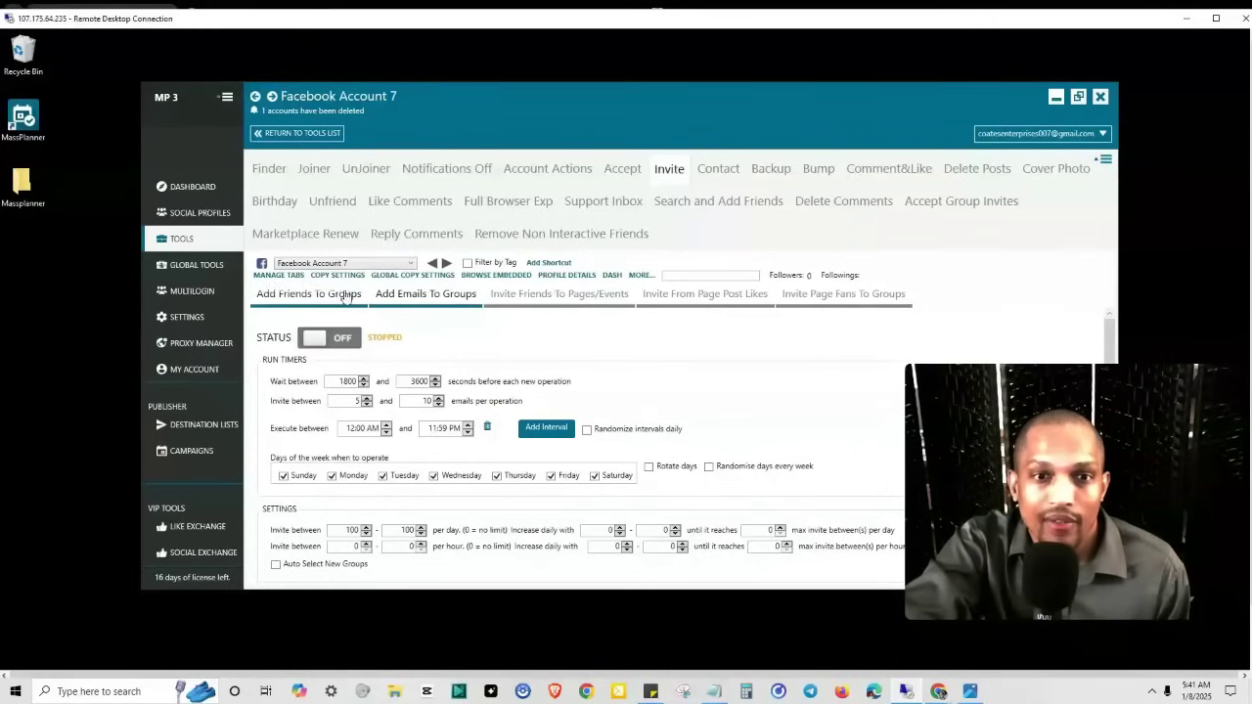
click(494, 298)
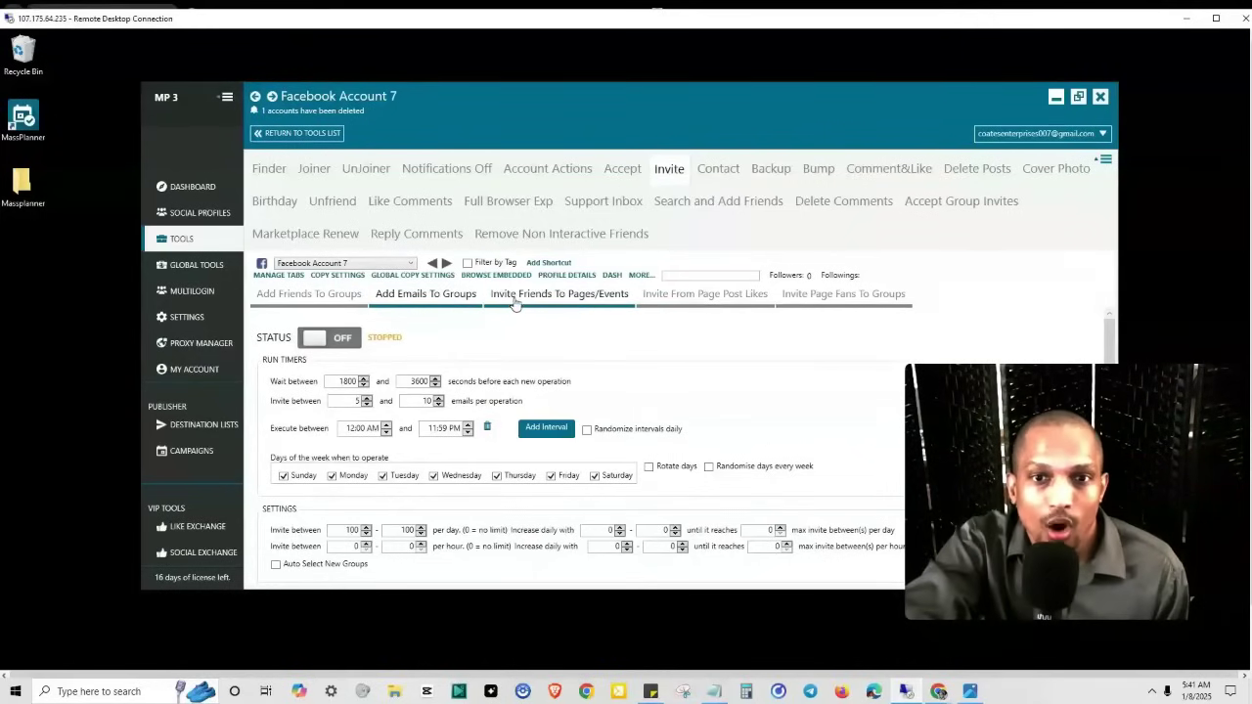
click(657, 293)
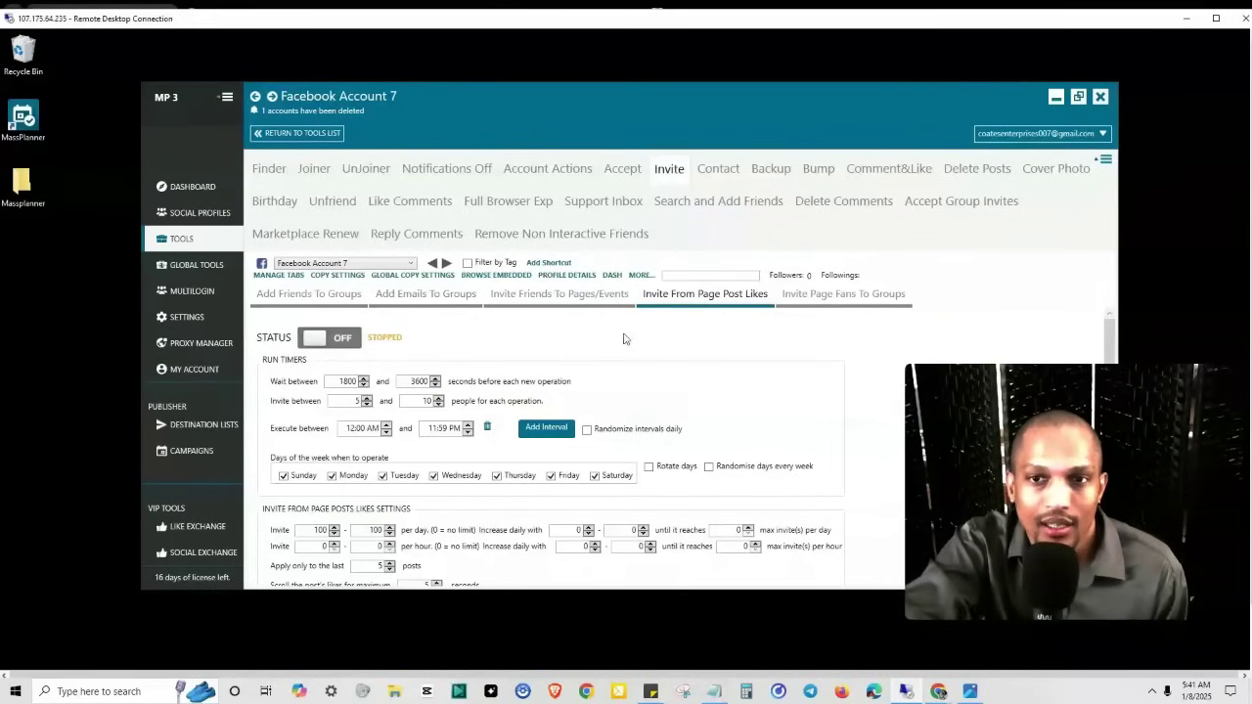
click(817, 296)
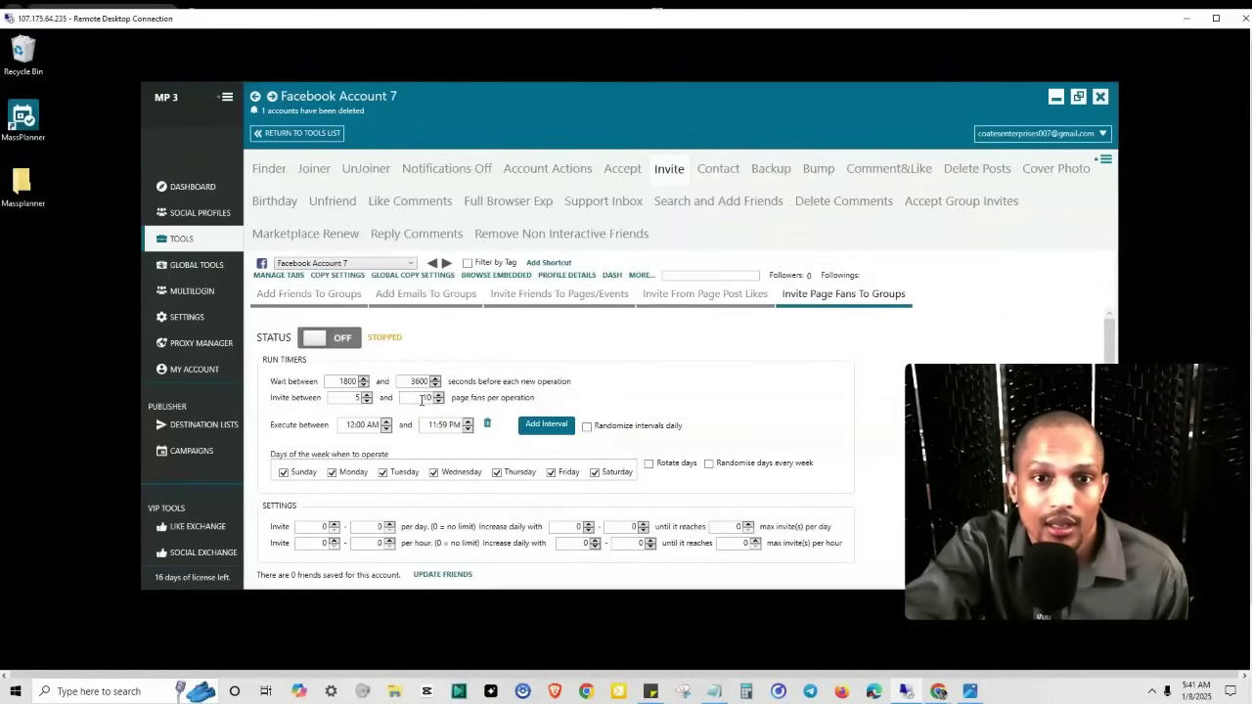
For Invite Friends To Pages/Events, set invitations to between 2 and 4 people per operation and enable Auto Select New Pages
click(509, 300)
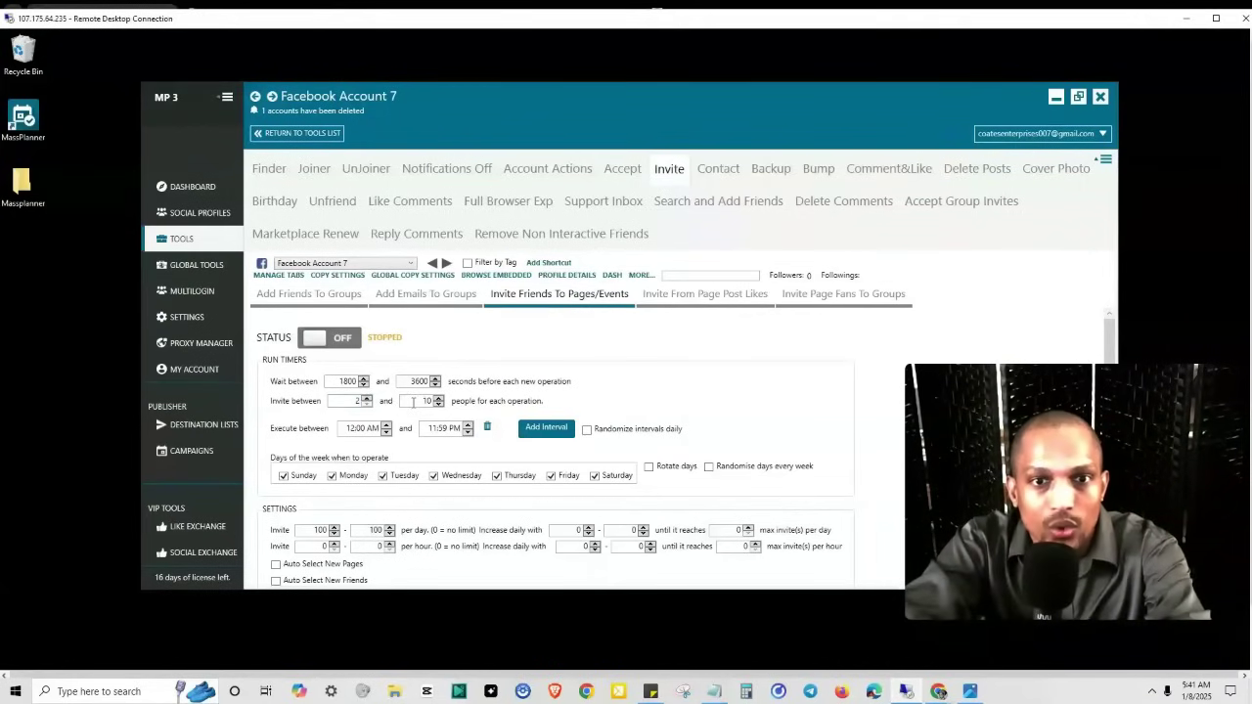
text(2)
key(Tab)
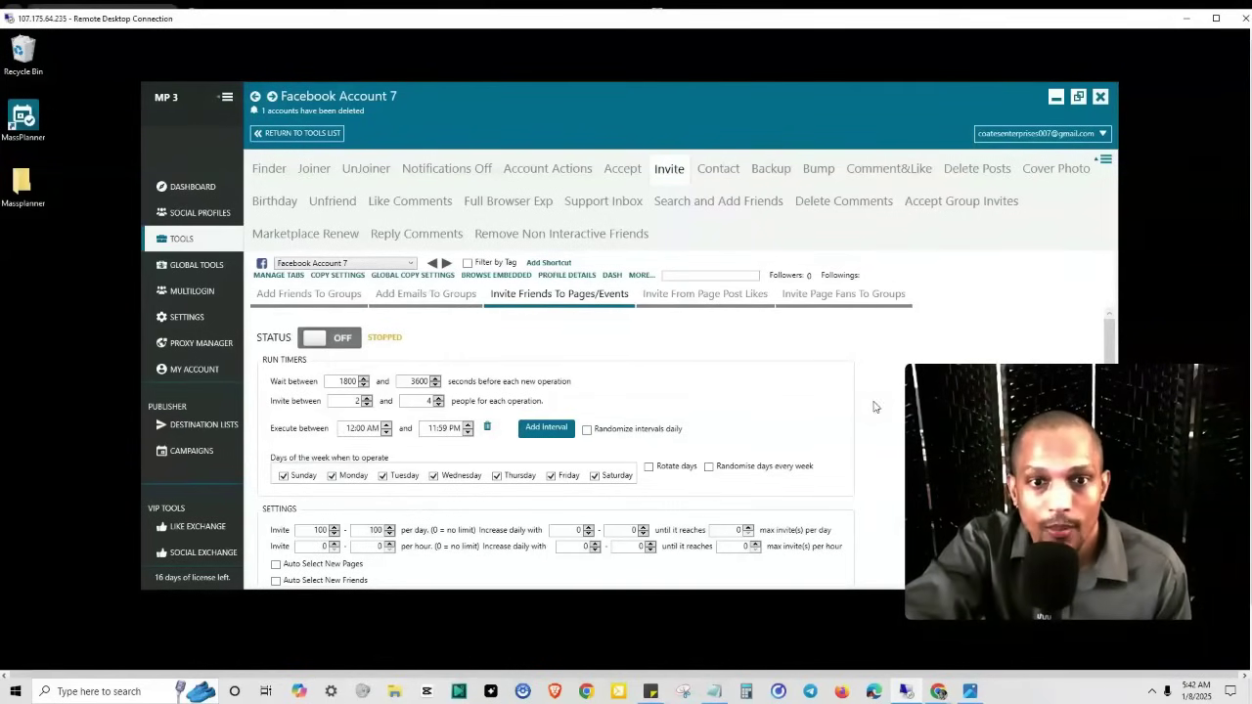
scroll(862, 397, down, 3)
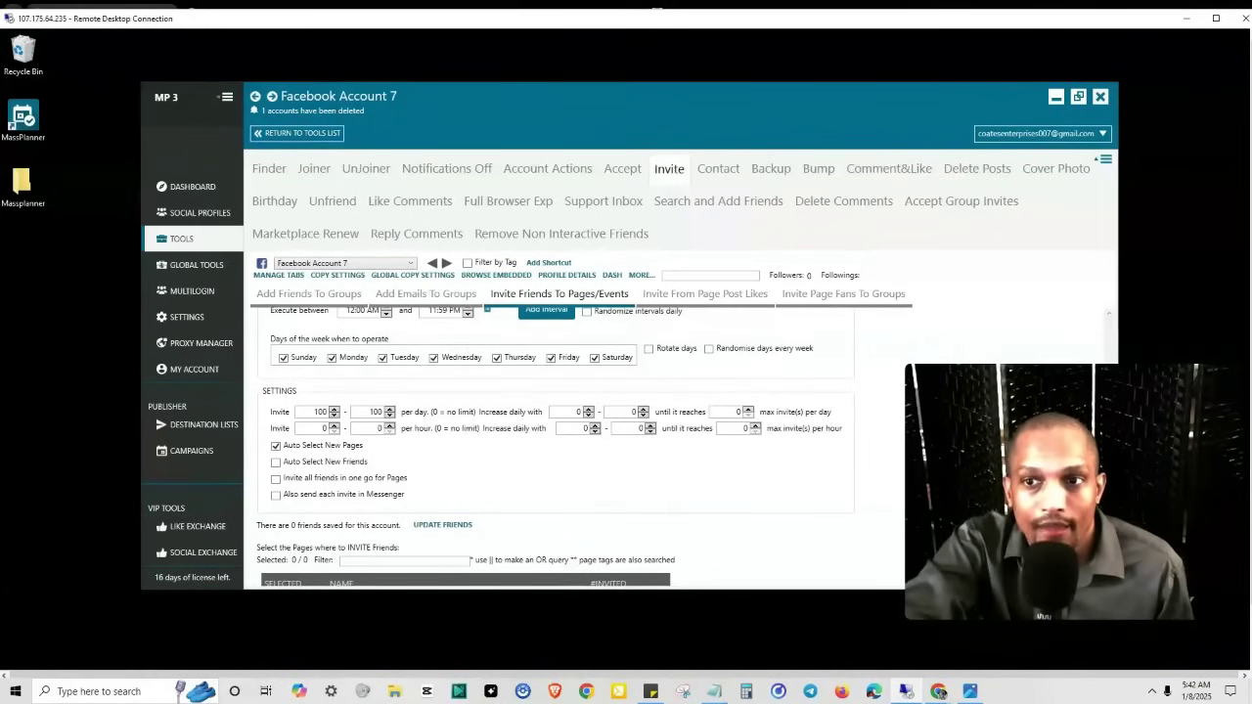
scroll(866, 453, down, 3)
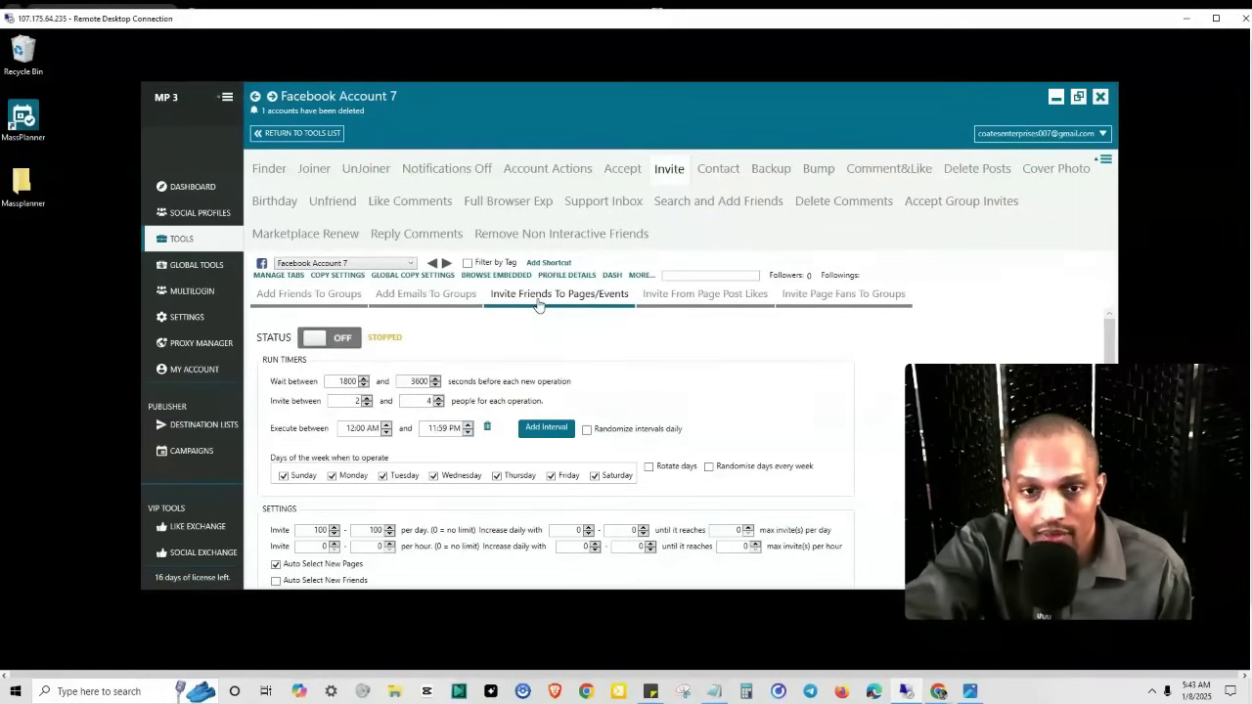
Enable Auto Select New Friends in the Add Friends To Groups settings
click(315, 296)
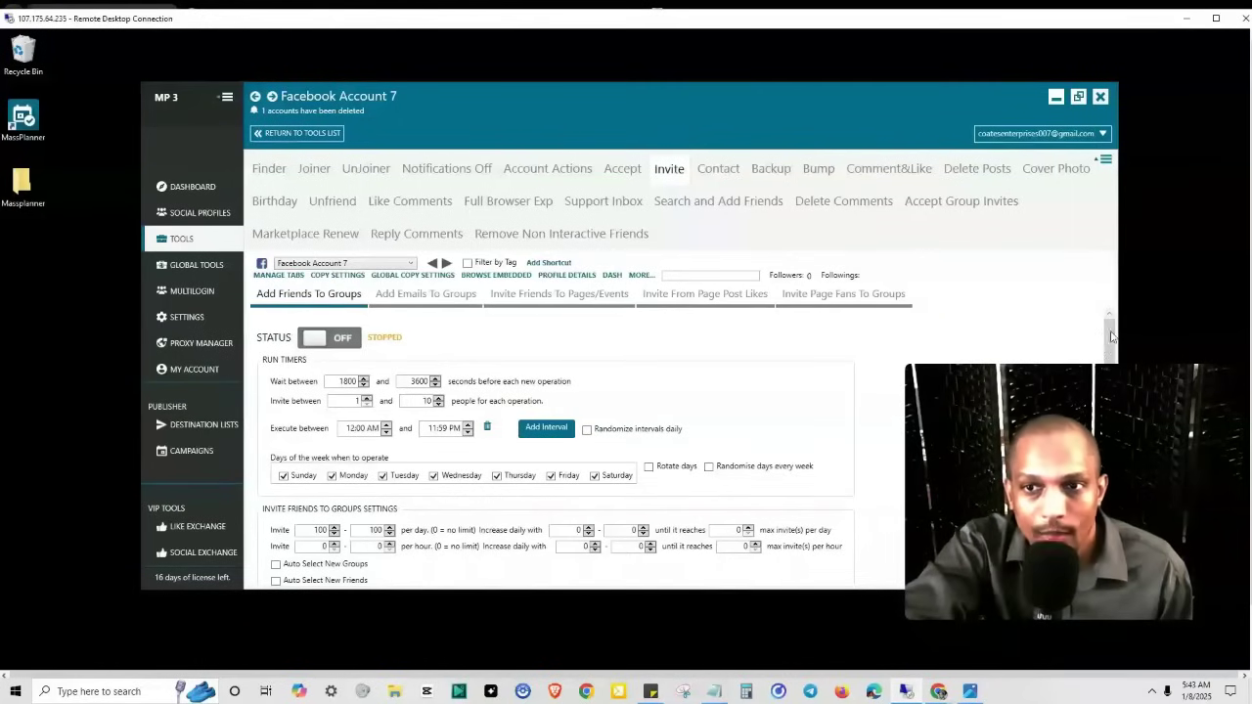
drag(1111, 338, 1110, 392)
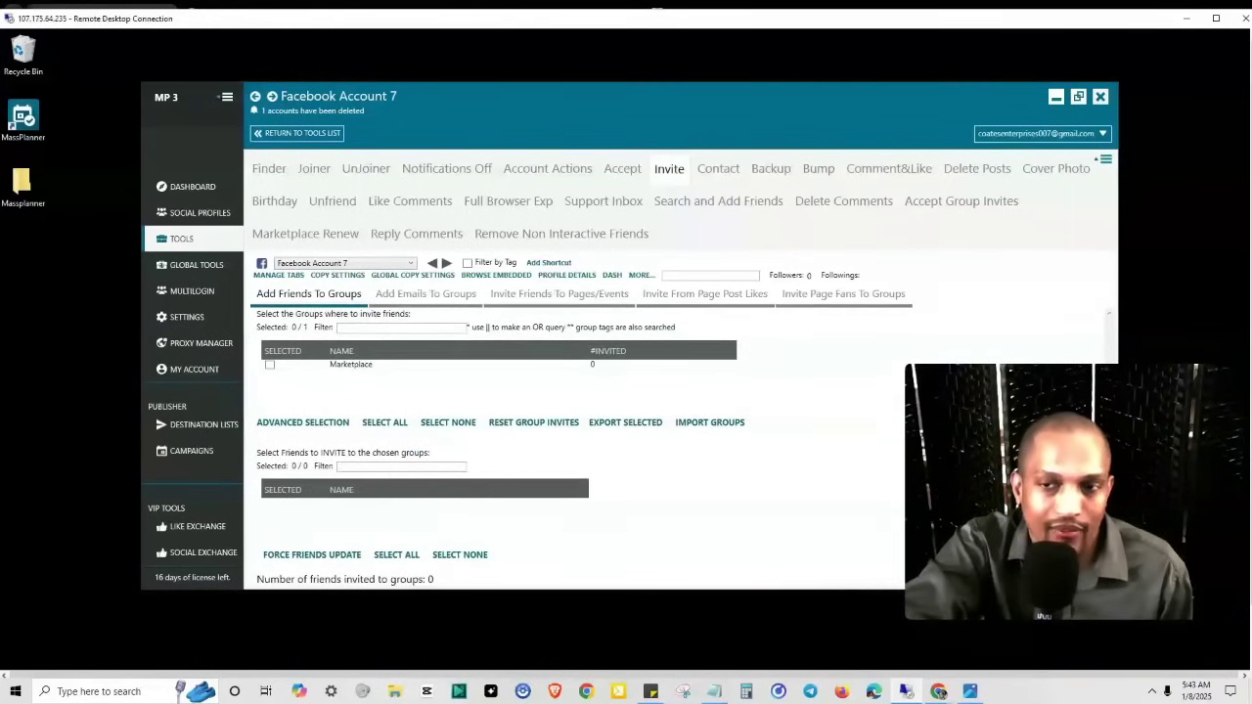
scroll(577, 440, up, 3)
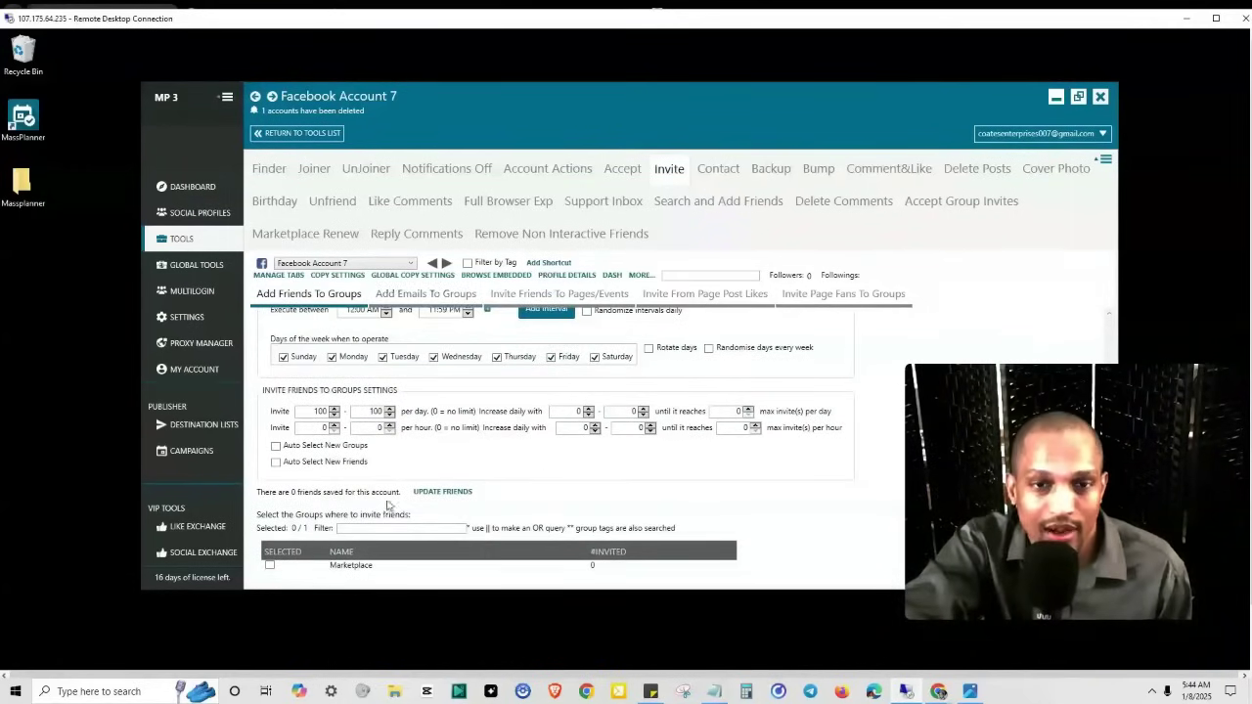
scroll(288, 344, down, 3)
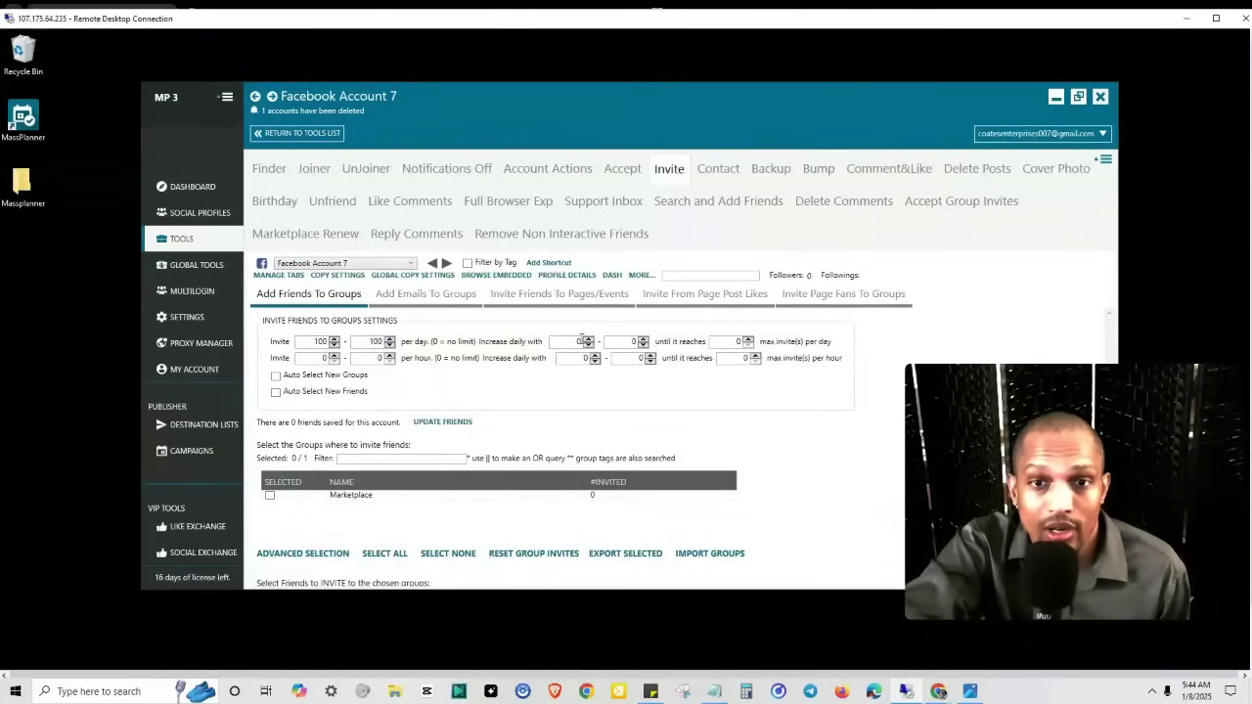
double_click(578, 341)
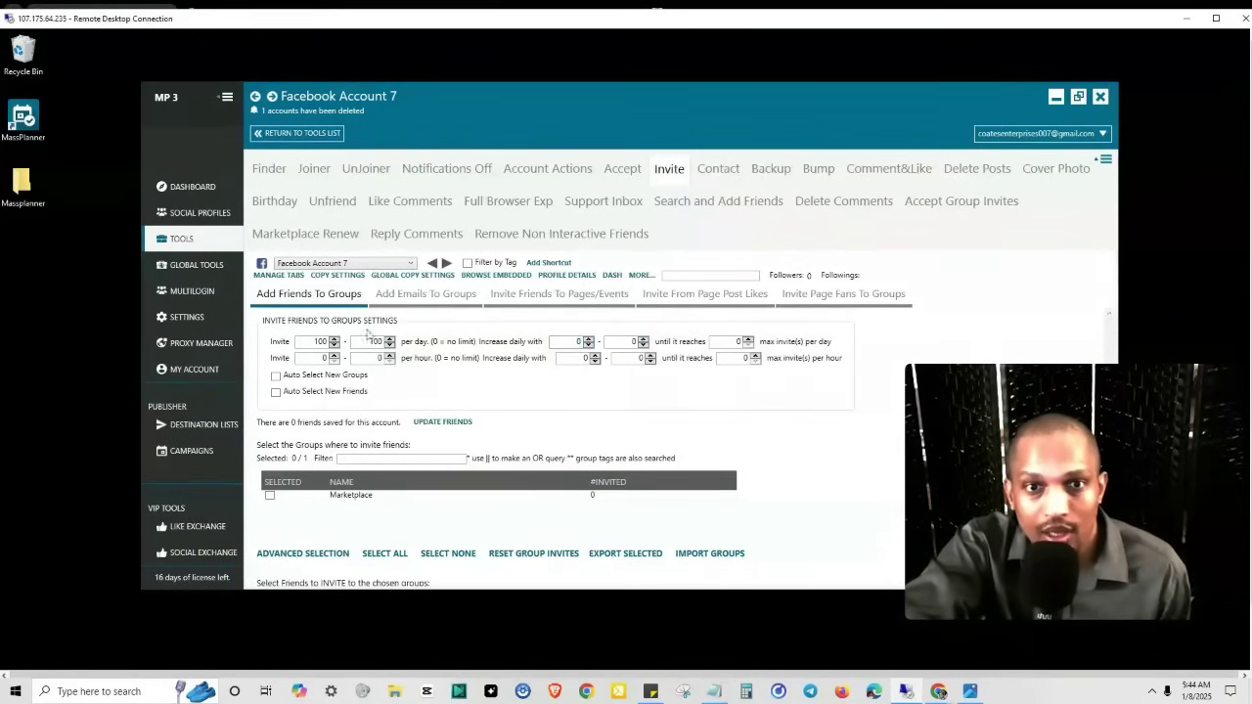
text(0)
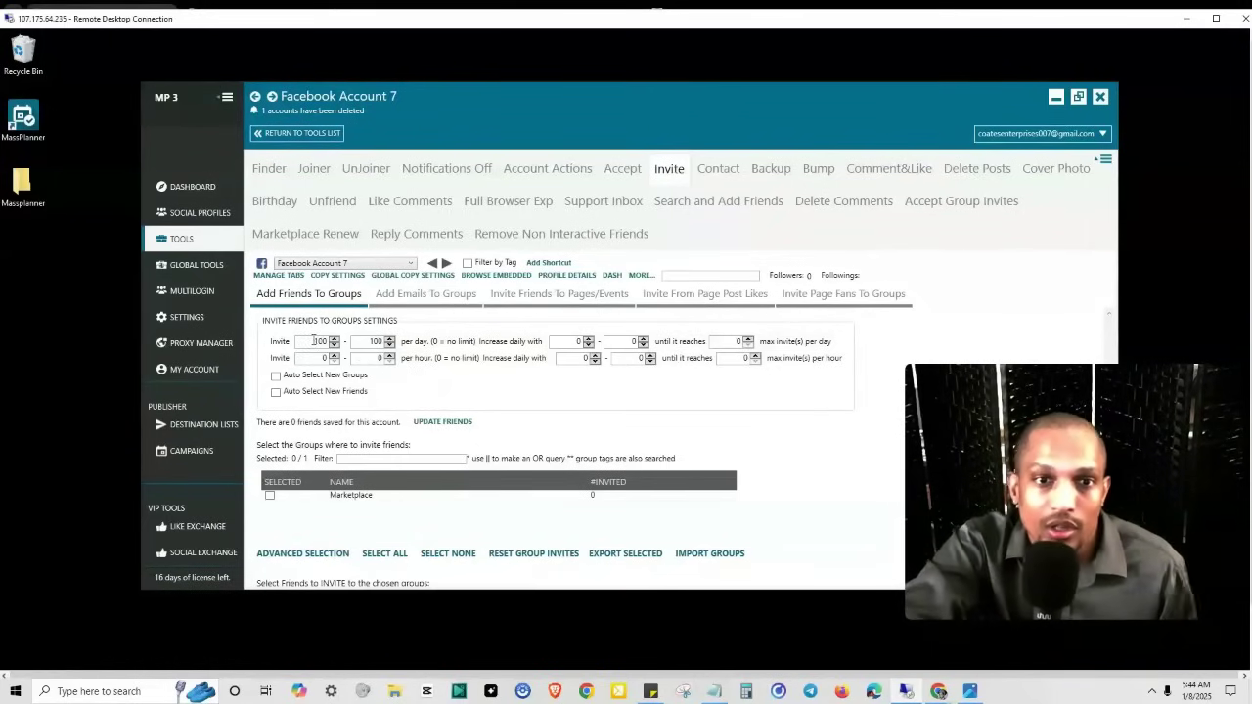
double_click(321, 343)
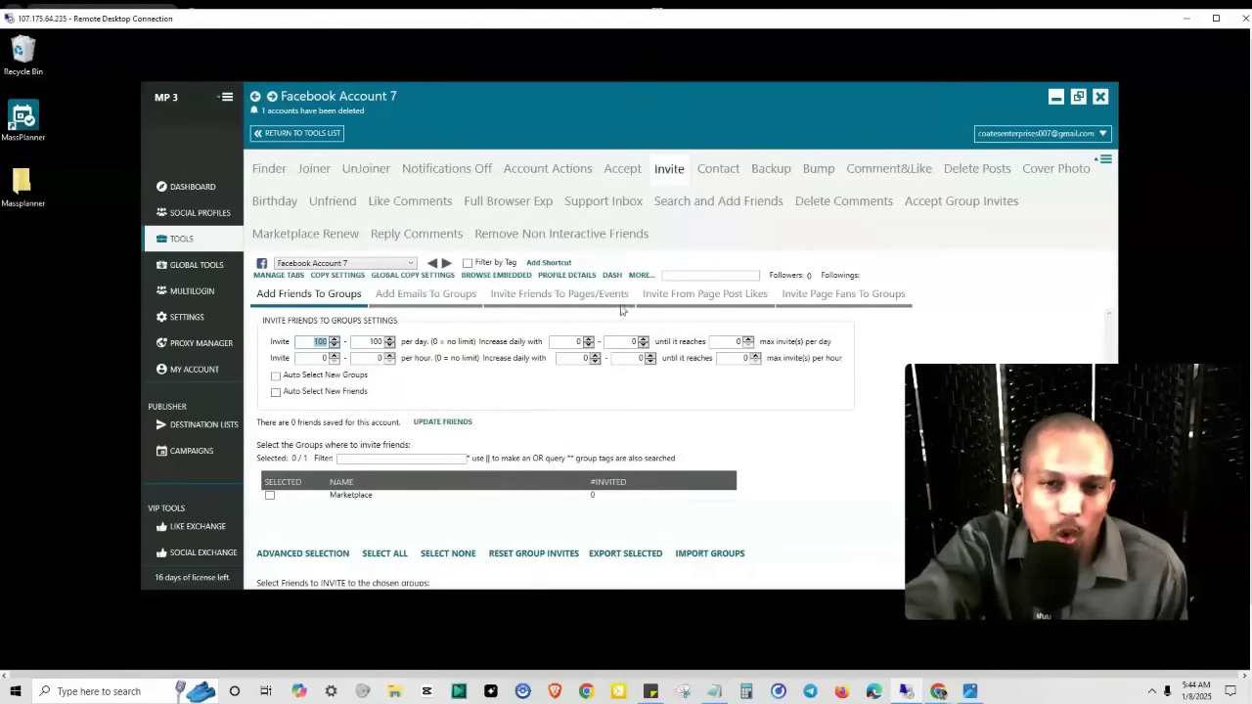
click(276, 391)
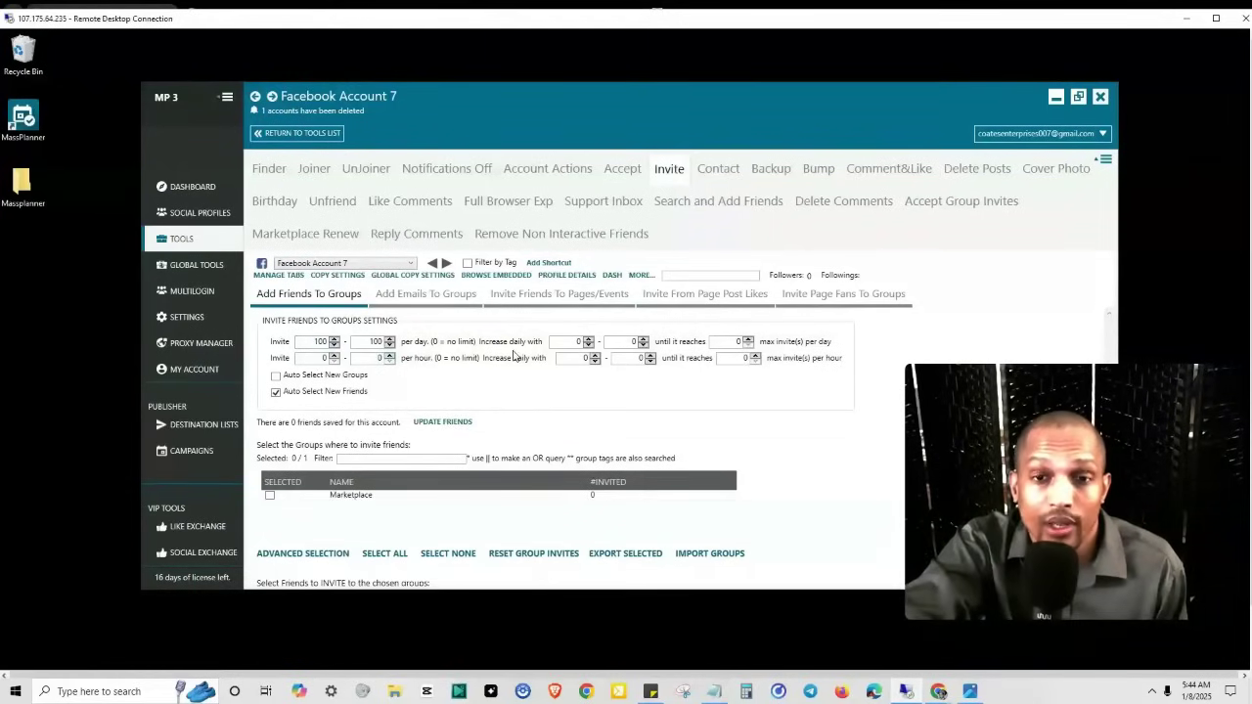
Select Marketplace as the group to invite friends to in the Add Friends To Groups settings
double_click(581, 341)
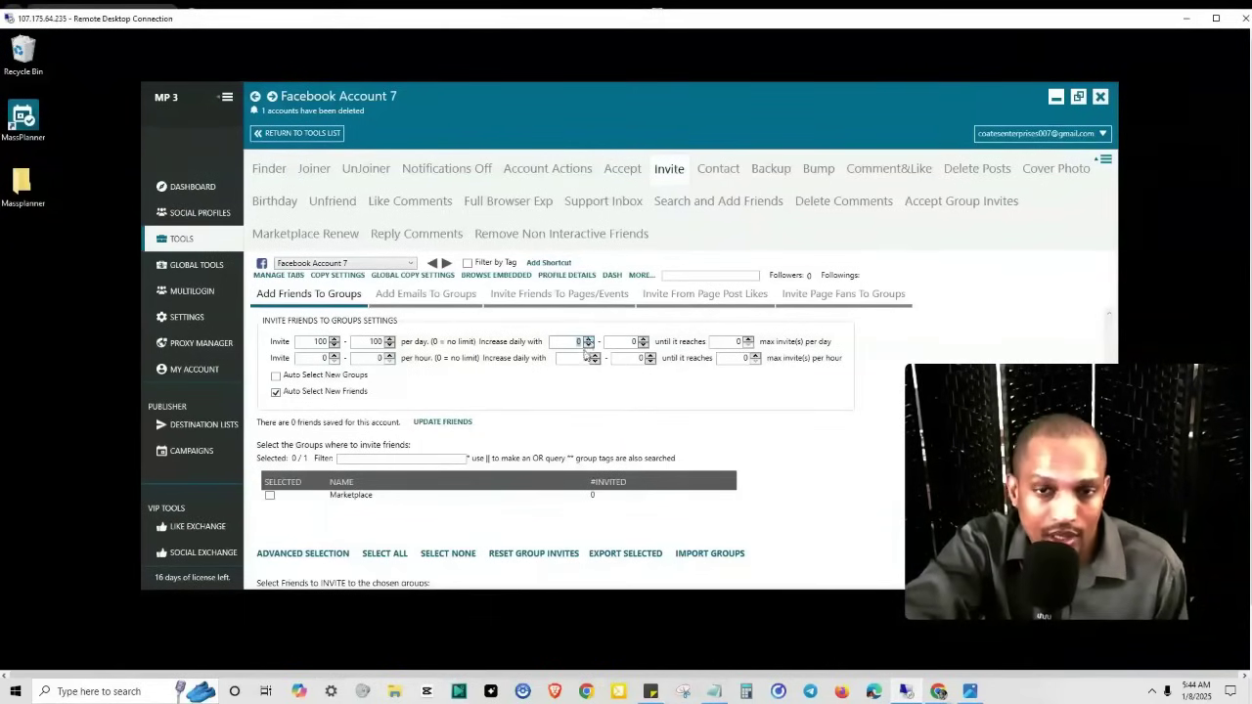
click(693, 412)
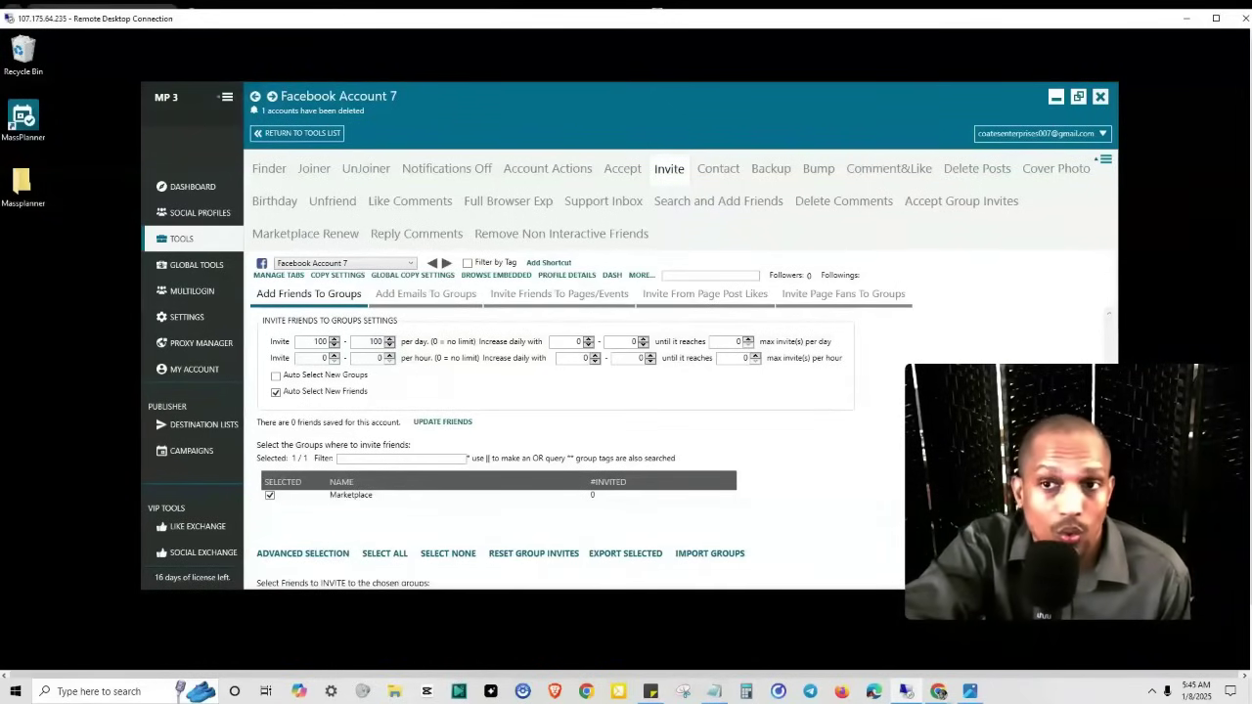
scroll(1087, 278, up, 3)
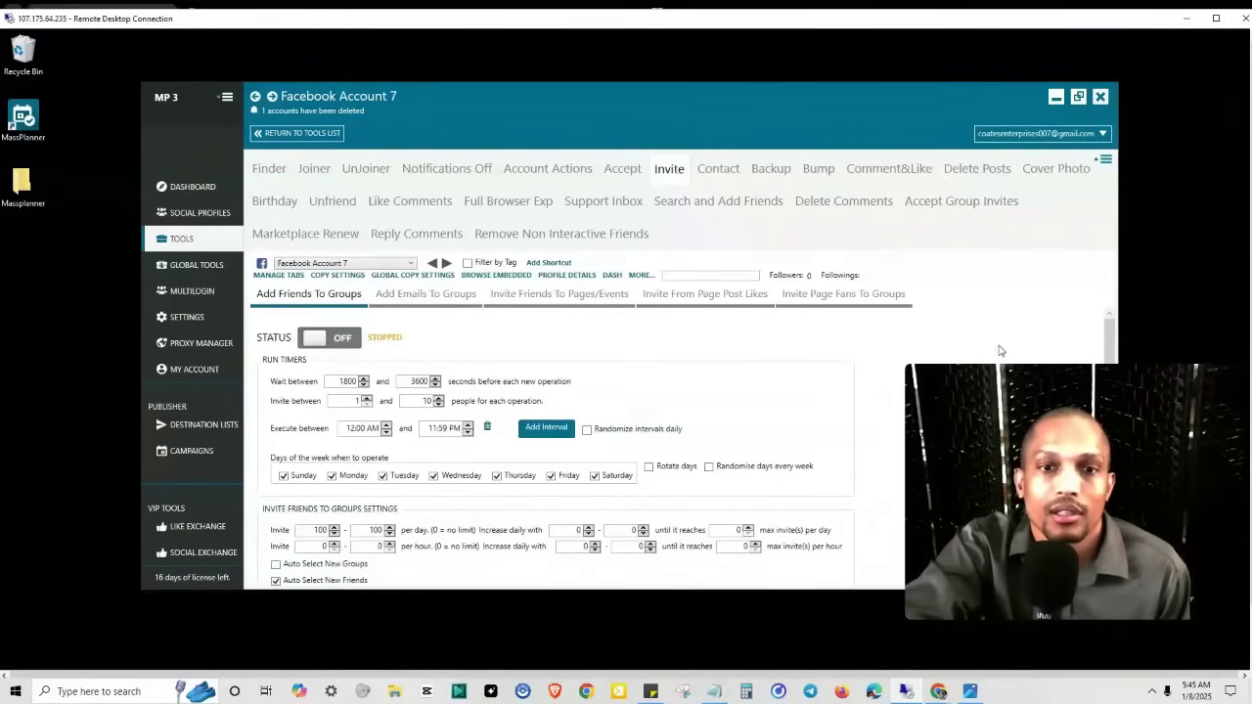
Review the email address box in Add Emails To Groups and enable Auto Select New Groups
click(408, 308)
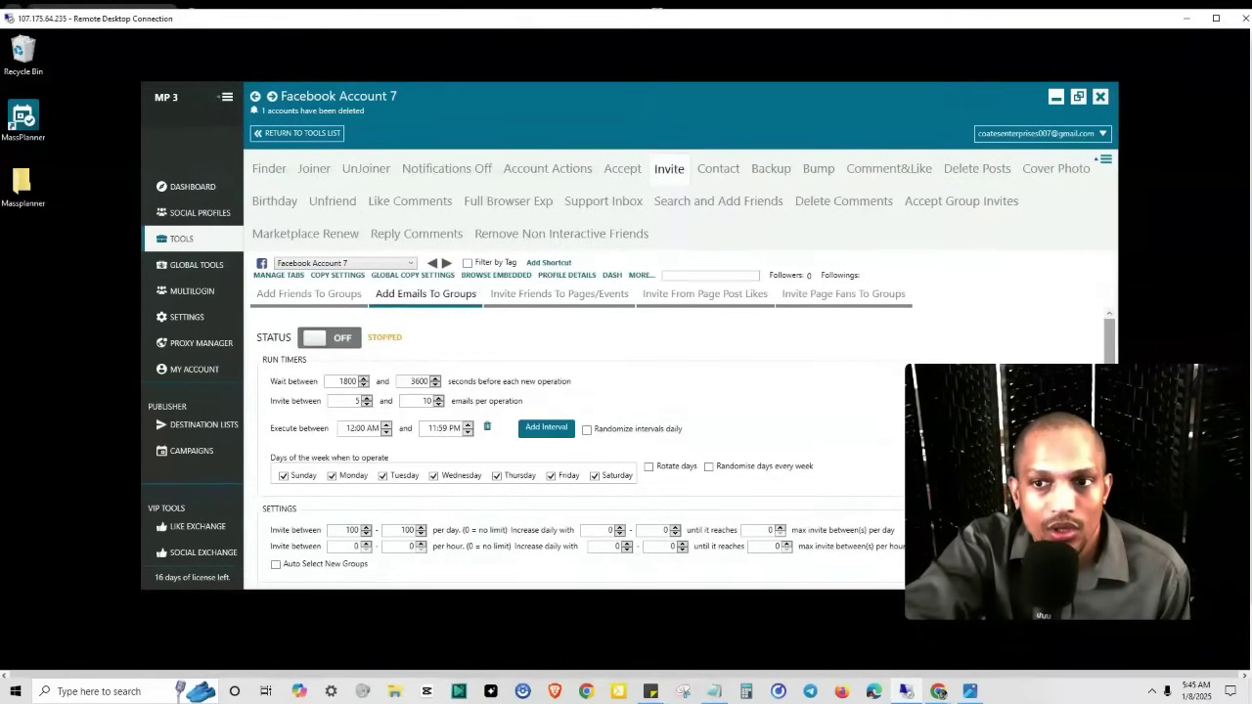
drag(1109, 332, 1109, 411)
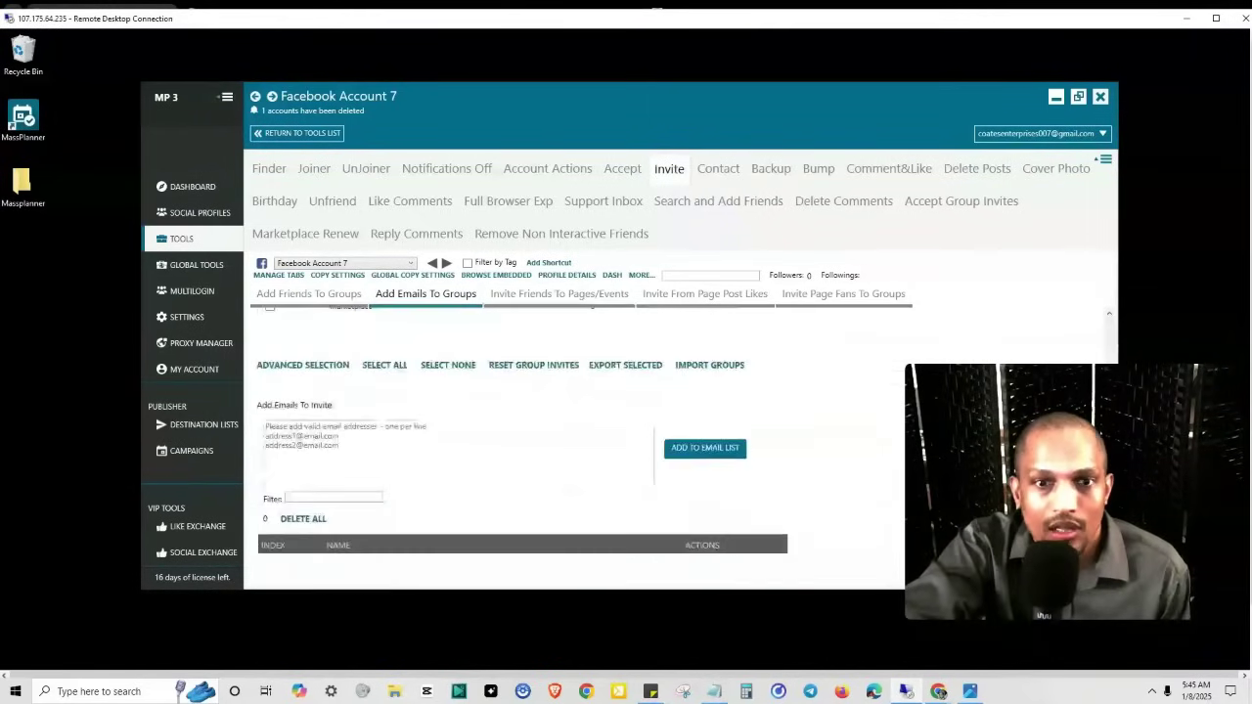
click(281, 418)
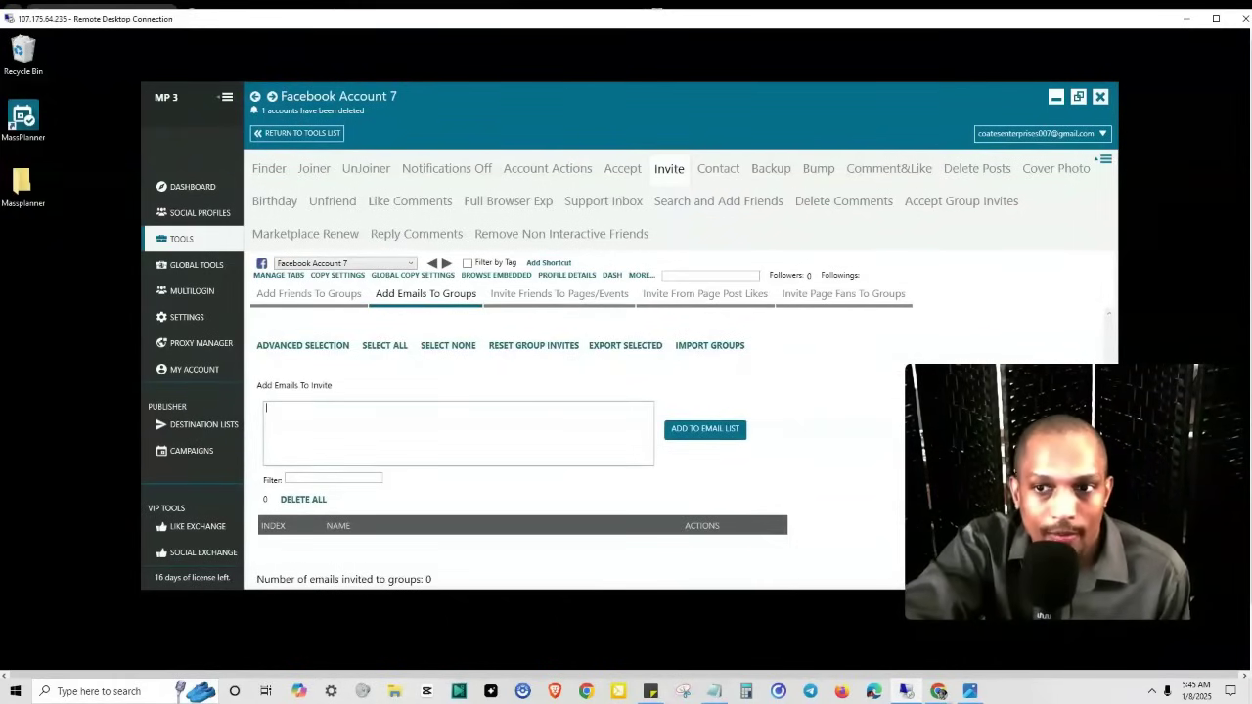
scroll(691, 429, up, 5)
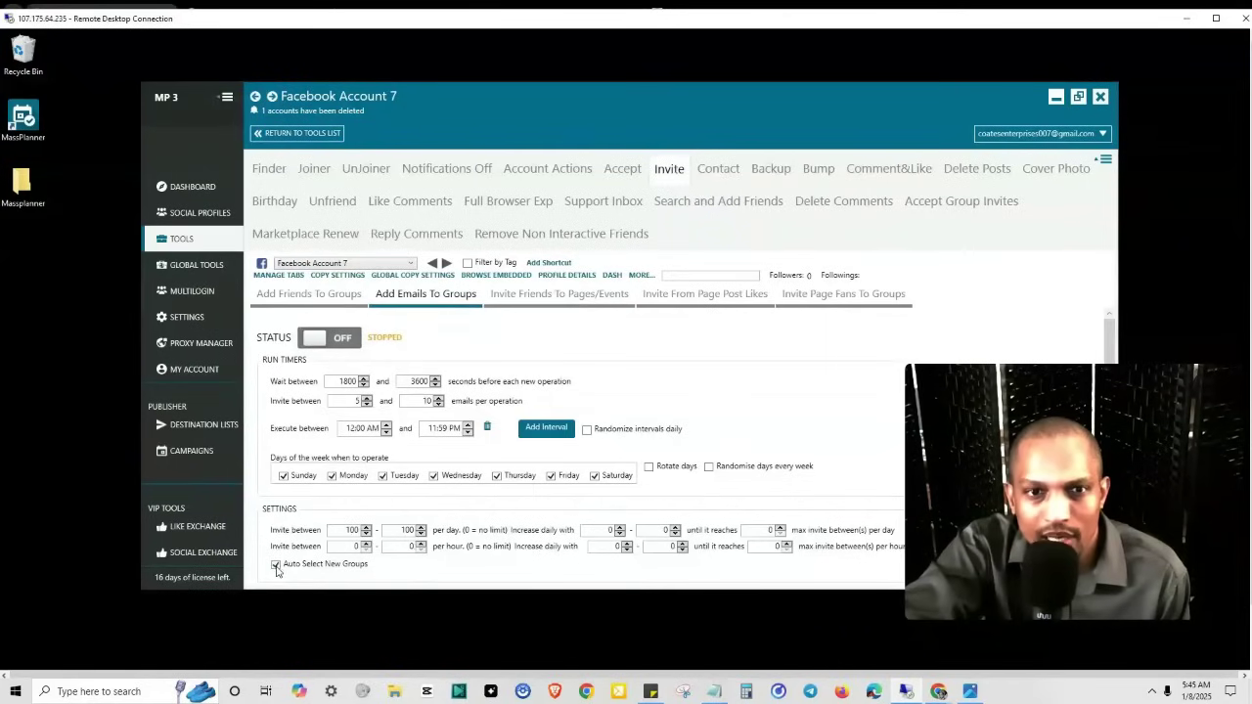
scroll(499, 382, down, 3)
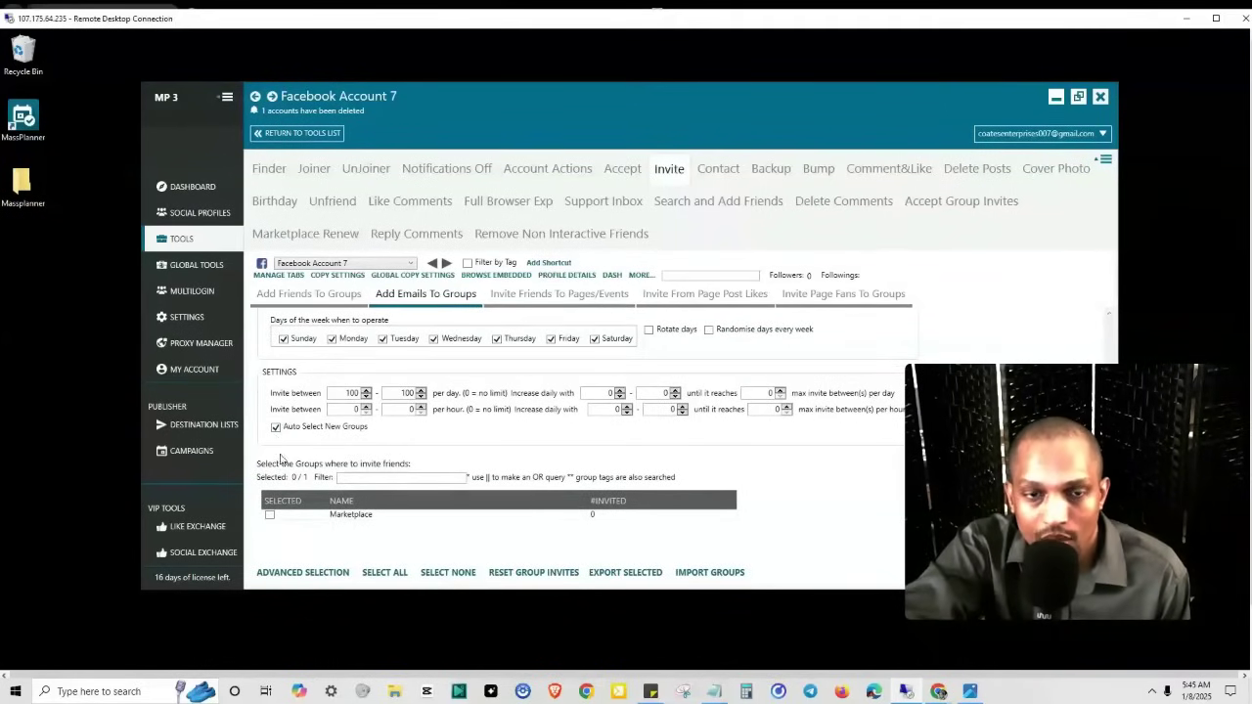
scroll(581, 511, down, 2)
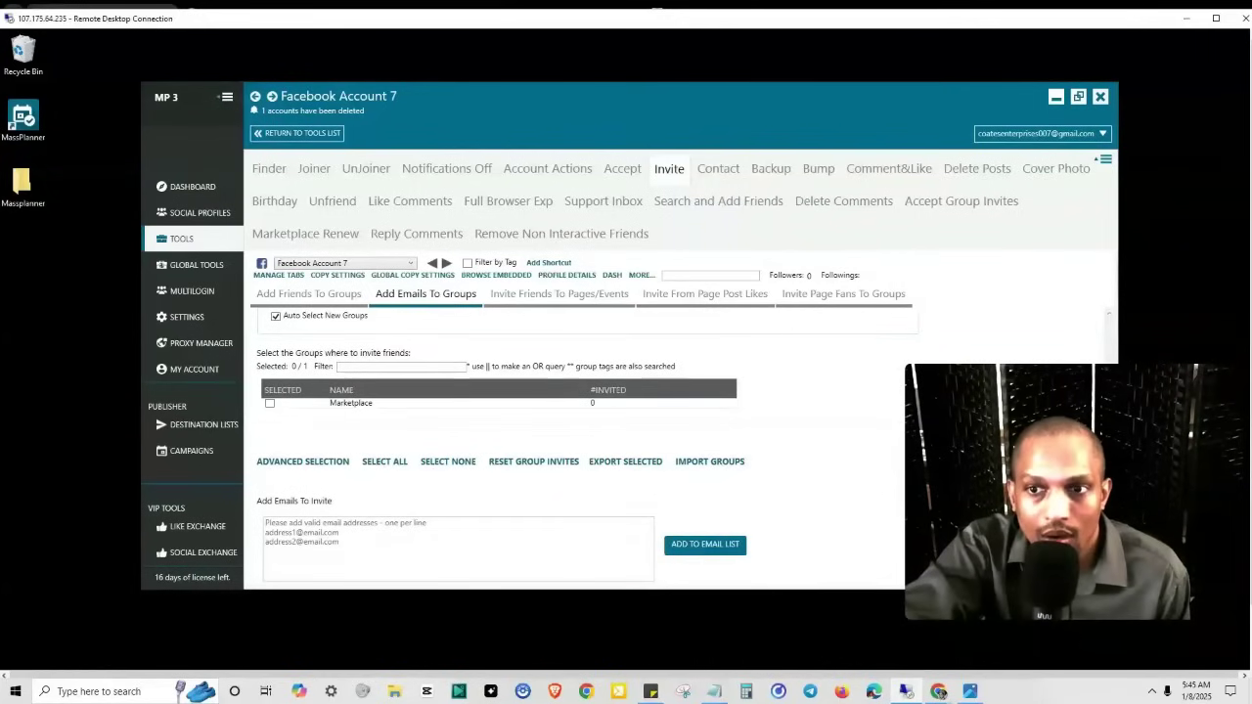
scroll(469, 437, up, 4)
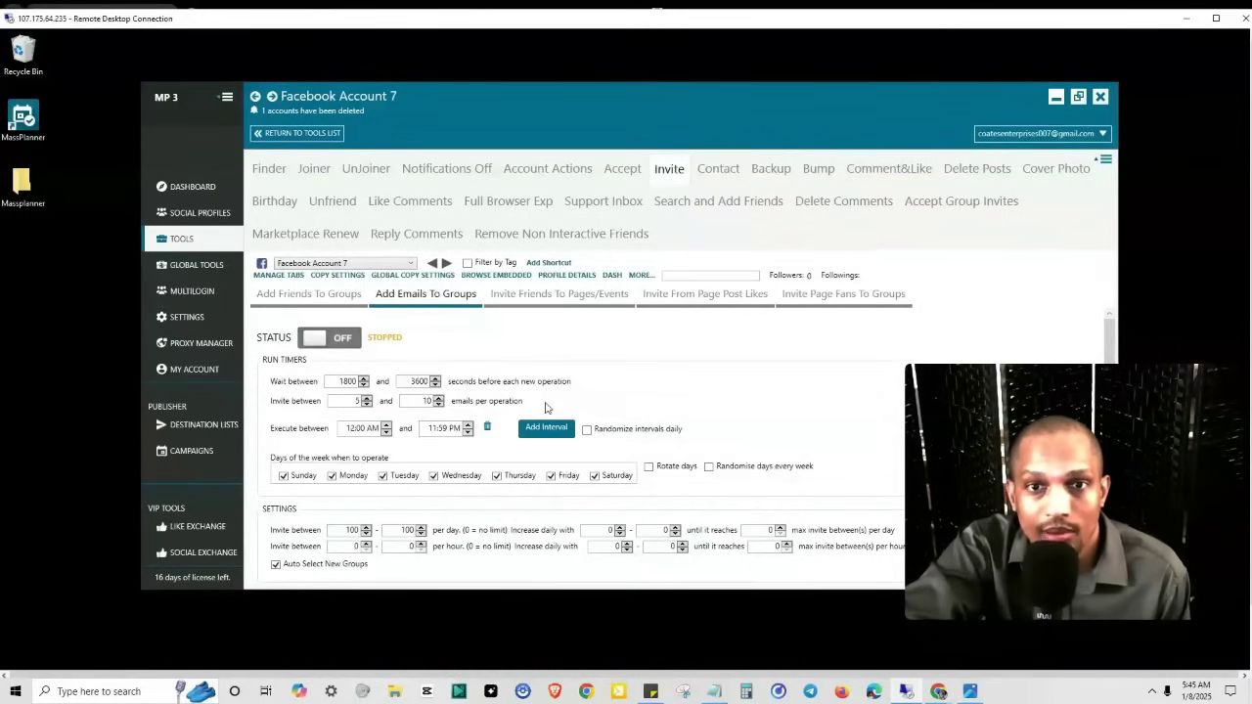
Review the Invite From Page Post Likes settings, including the page permalinks box, and enable Auto Select New Pages
click(573, 295)
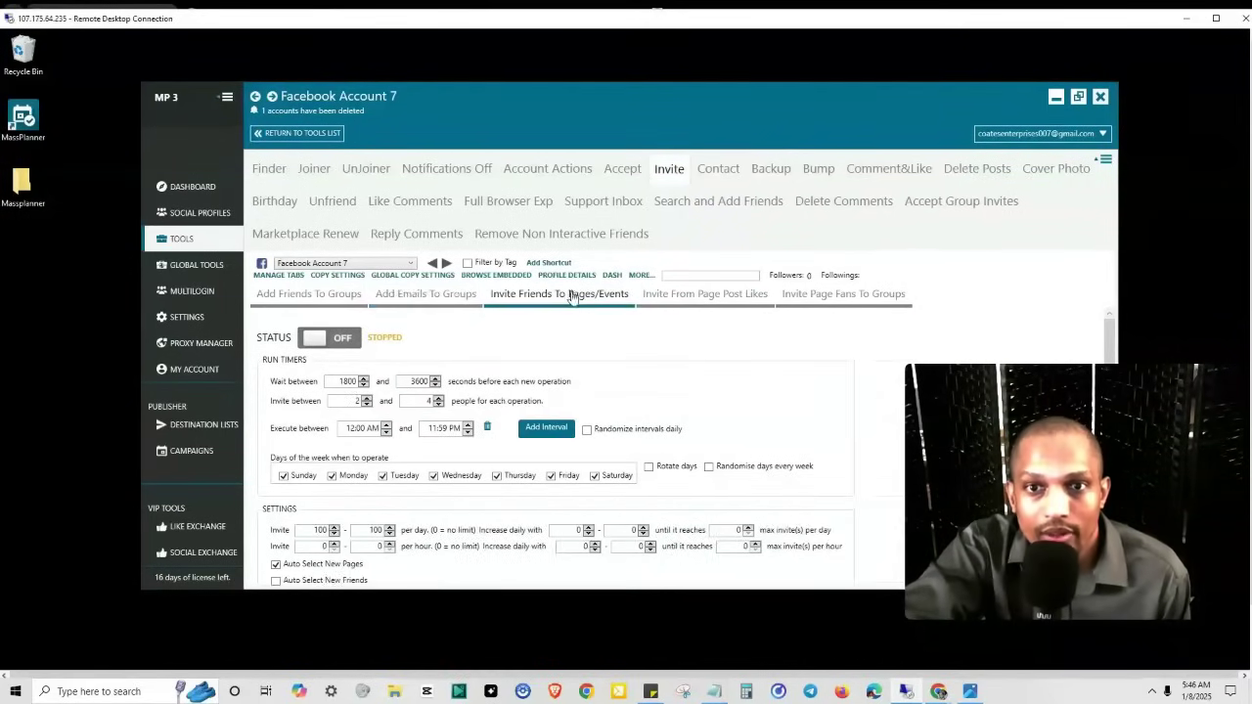
click(691, 295)
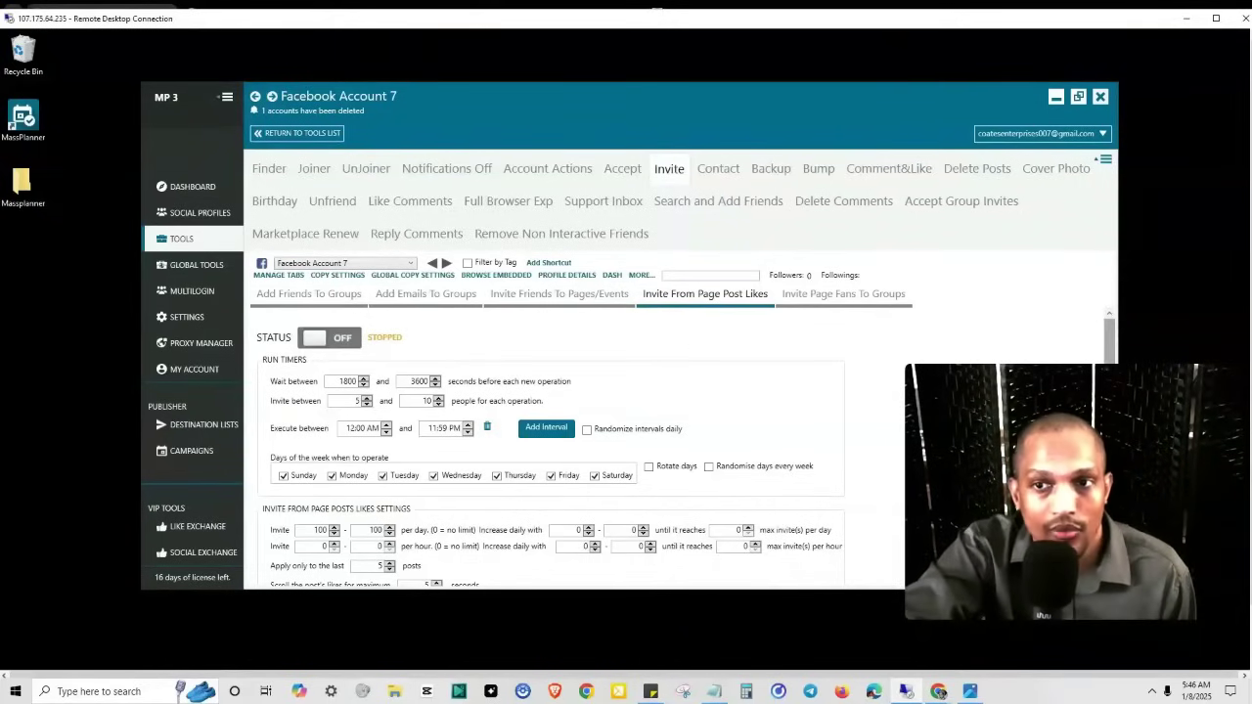
scroll(1110, 332, down, 3)
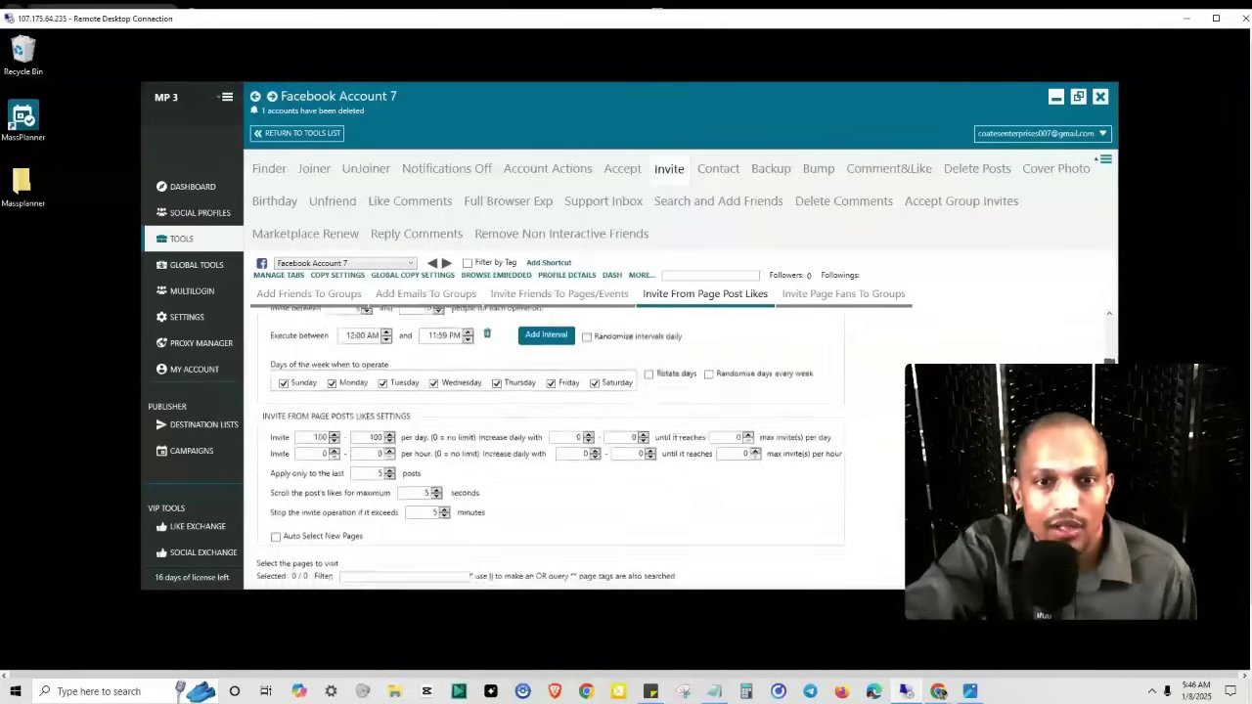
scroll(1110, 332, down, 3)
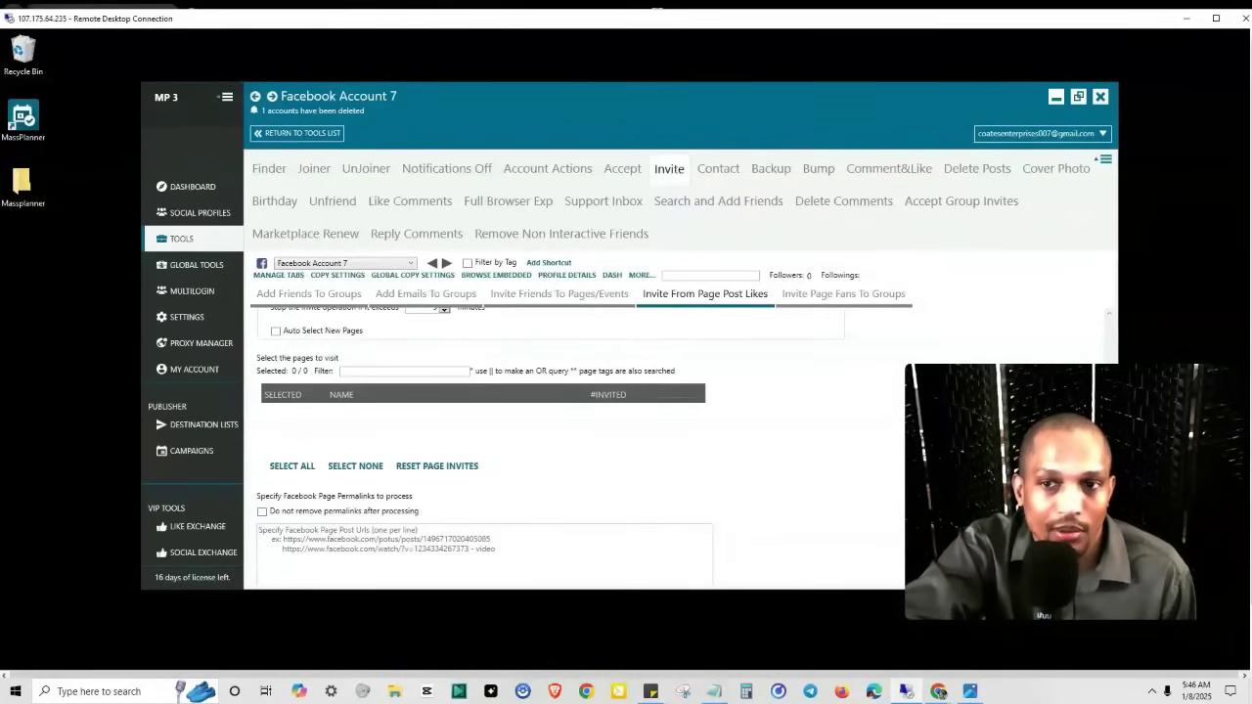
scroll(388, 527, down, 1)
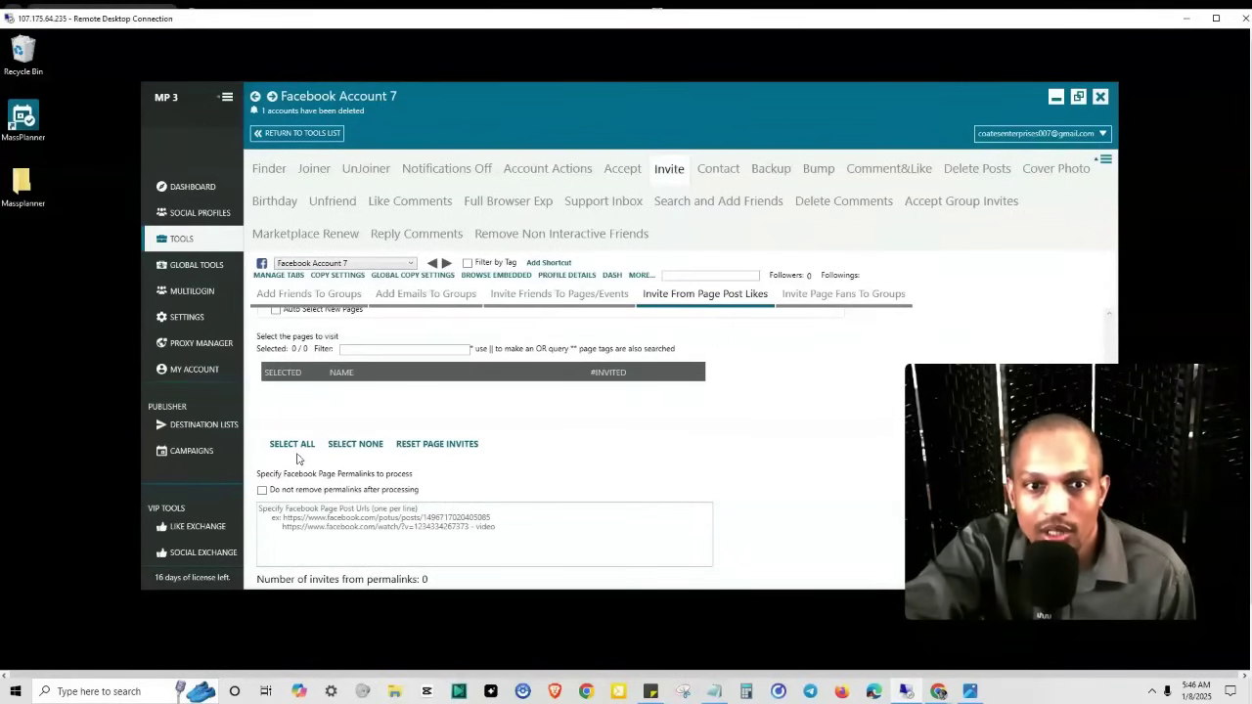
scroll(328, 560, up, 5)
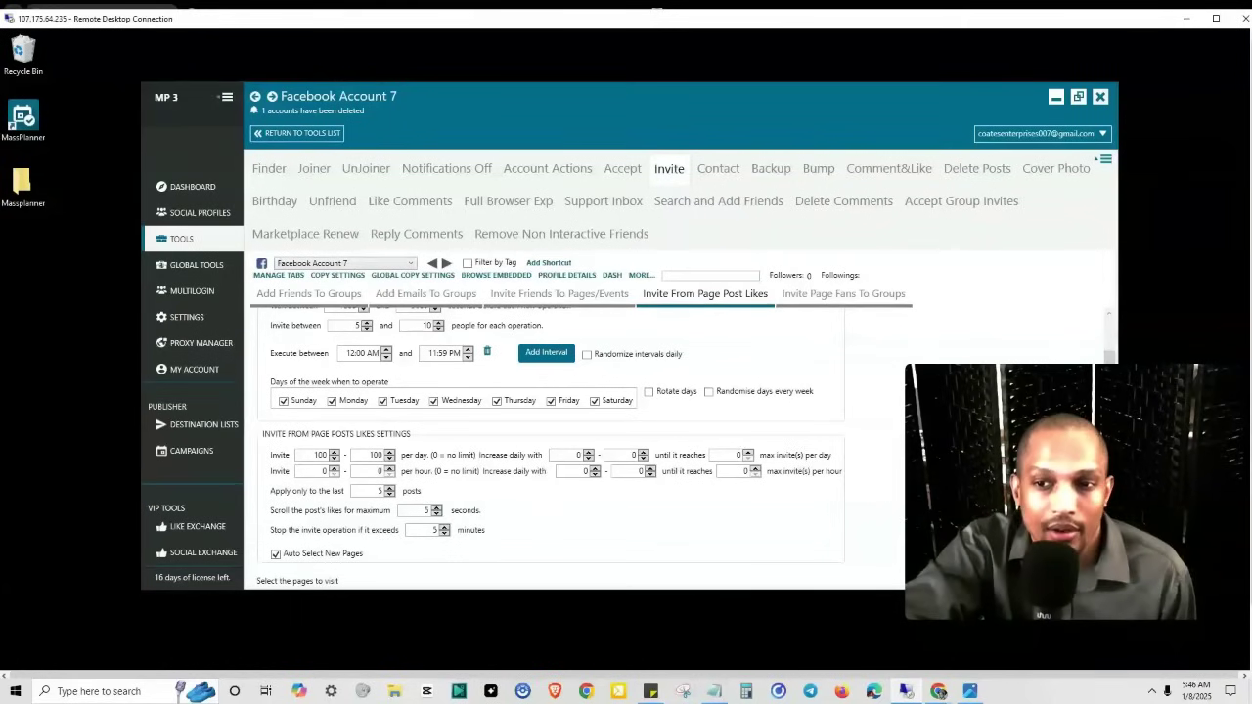
scroll(548, 440, up, 3)
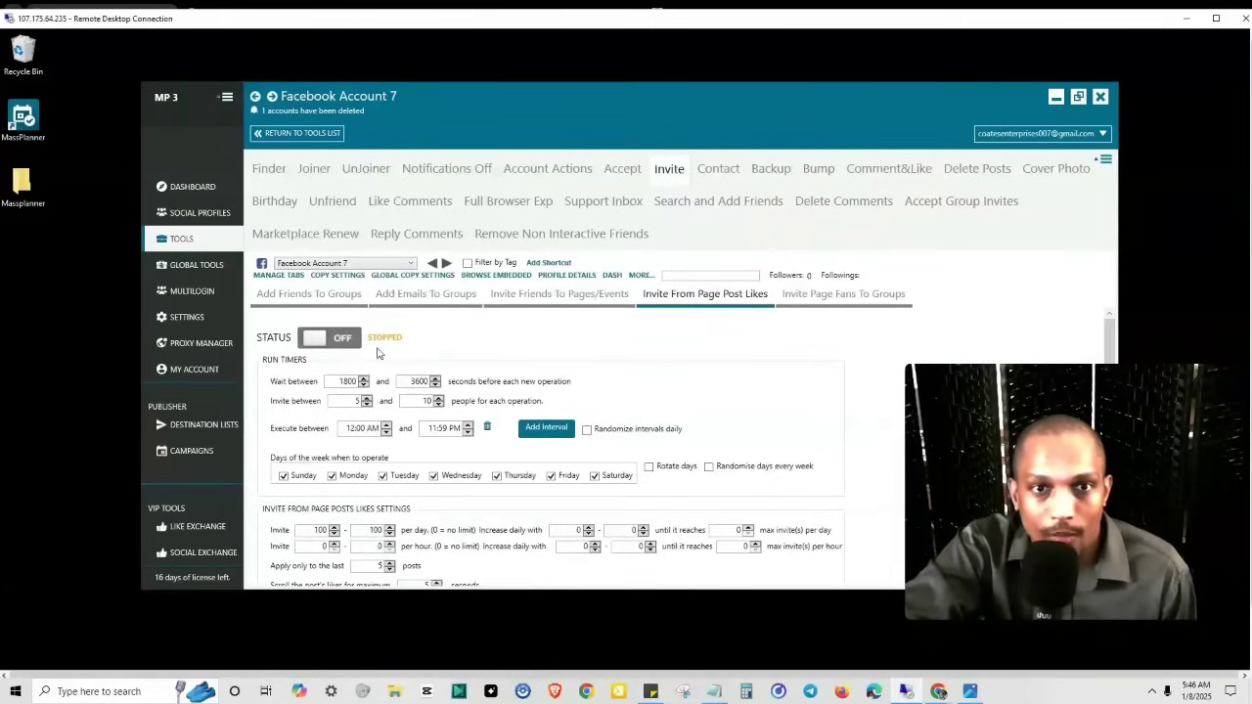
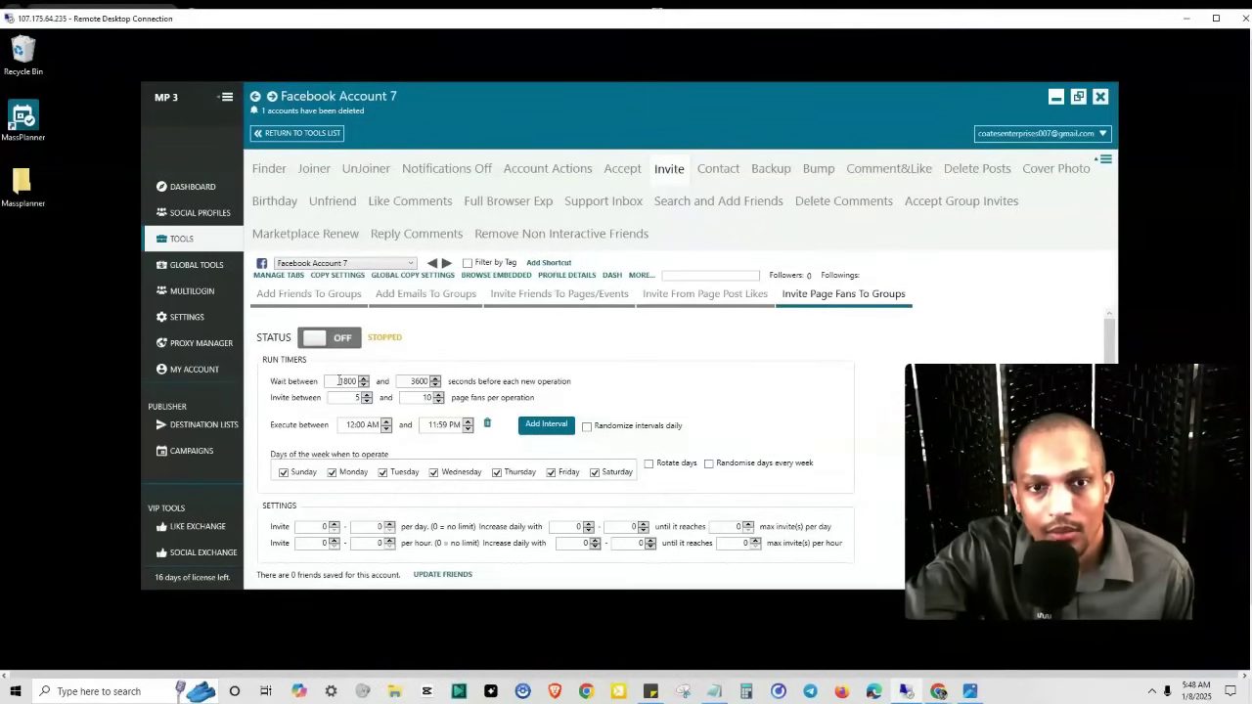
Set the upper limit of daily invites to 60 in the Invite Page Fans To Groups settings and review its page and group selections
double_click(419, 380)
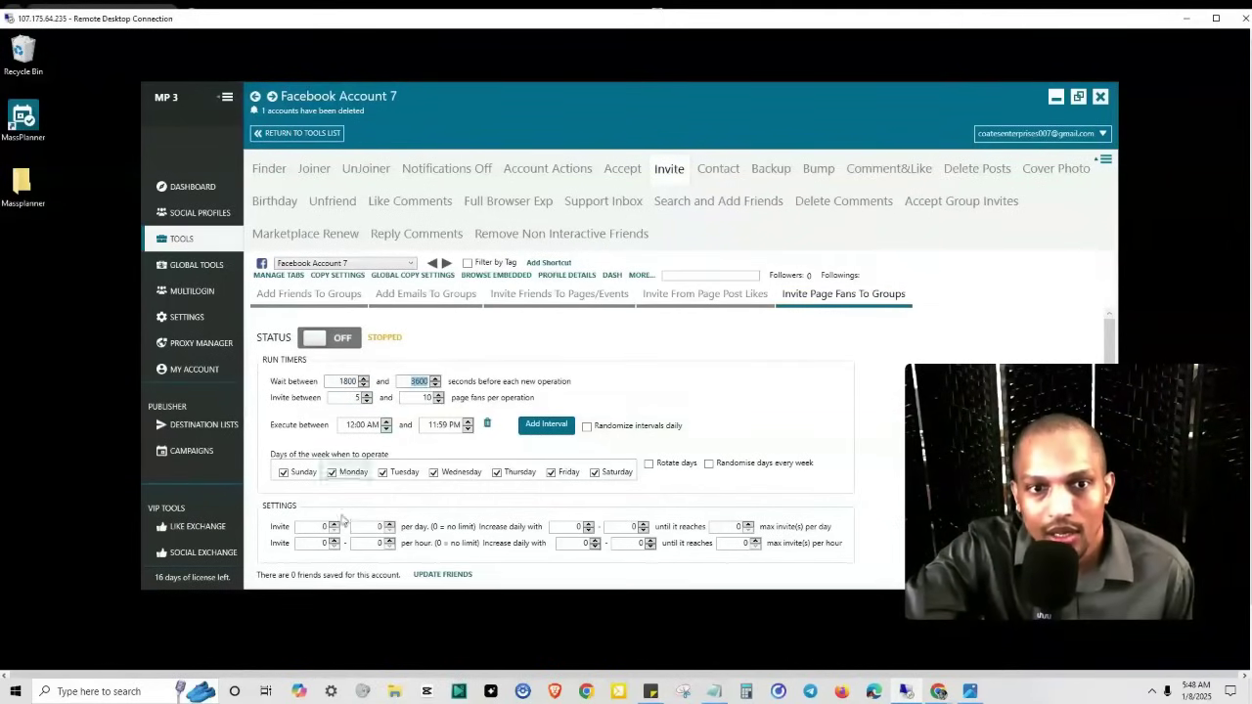
scroll(343, 513, down, 1)
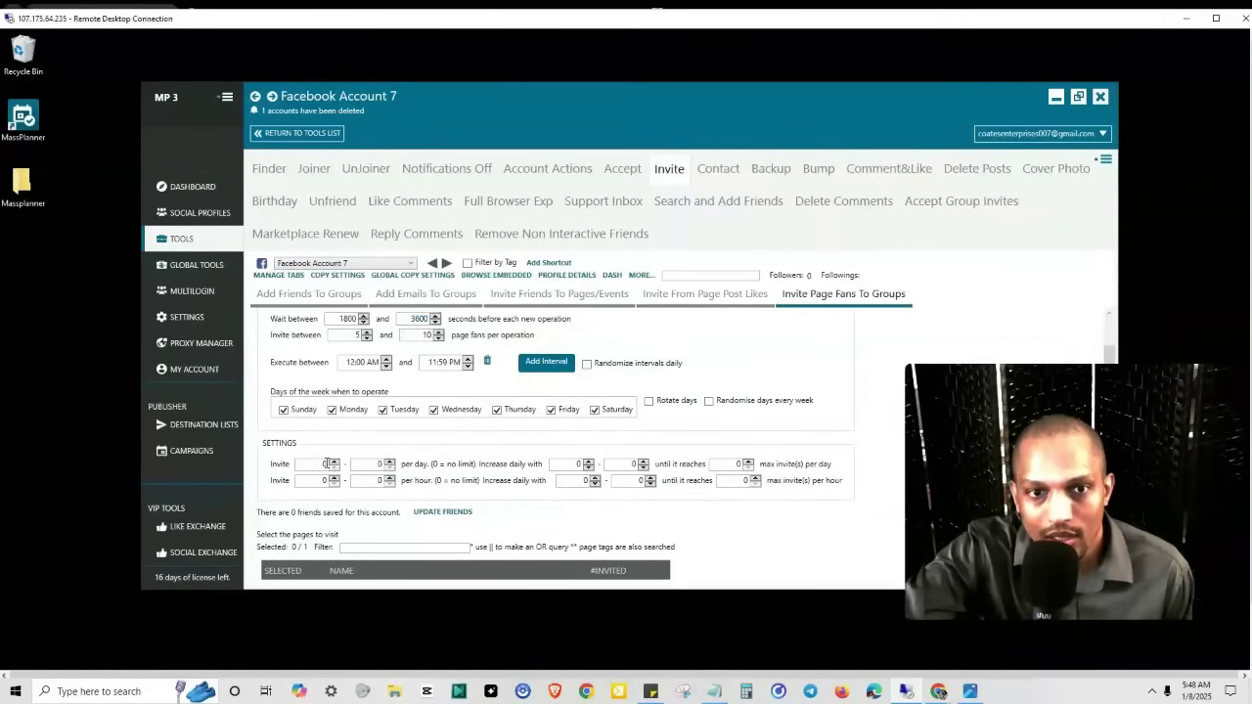
double_click(379, 463)
text(60)
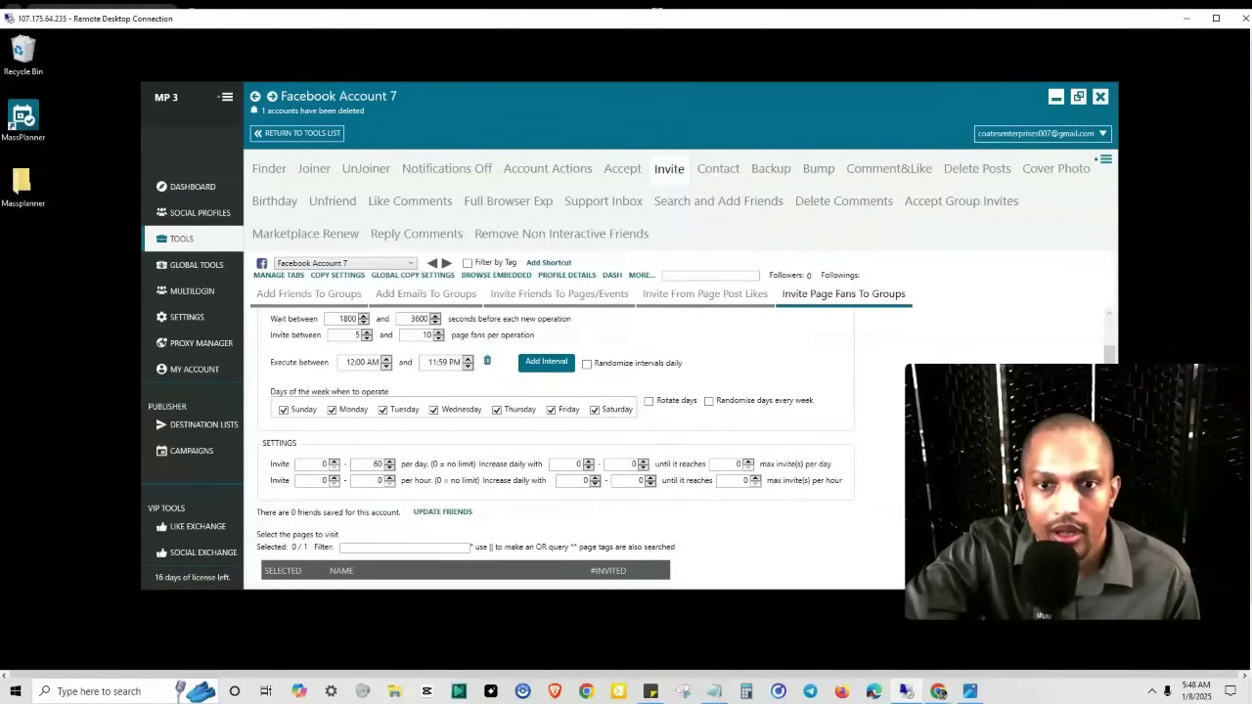
scroll(754, 460, down, 5)
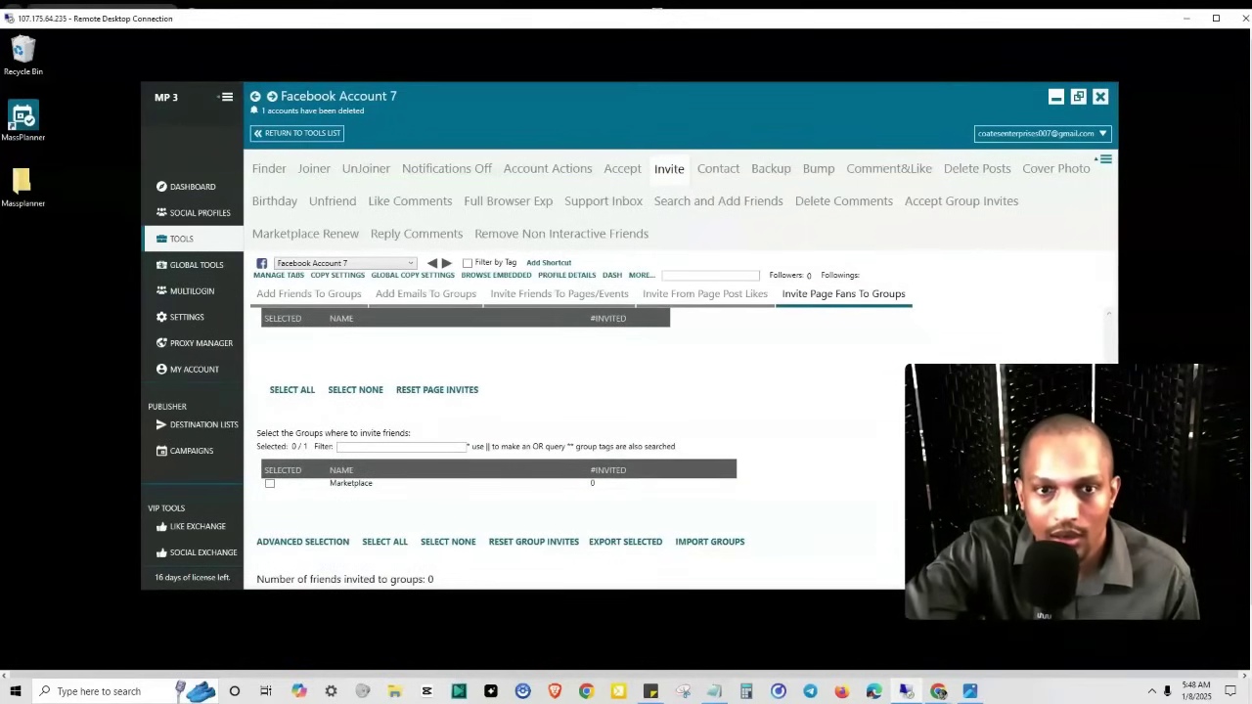
scroll(685, 450, up, 5)
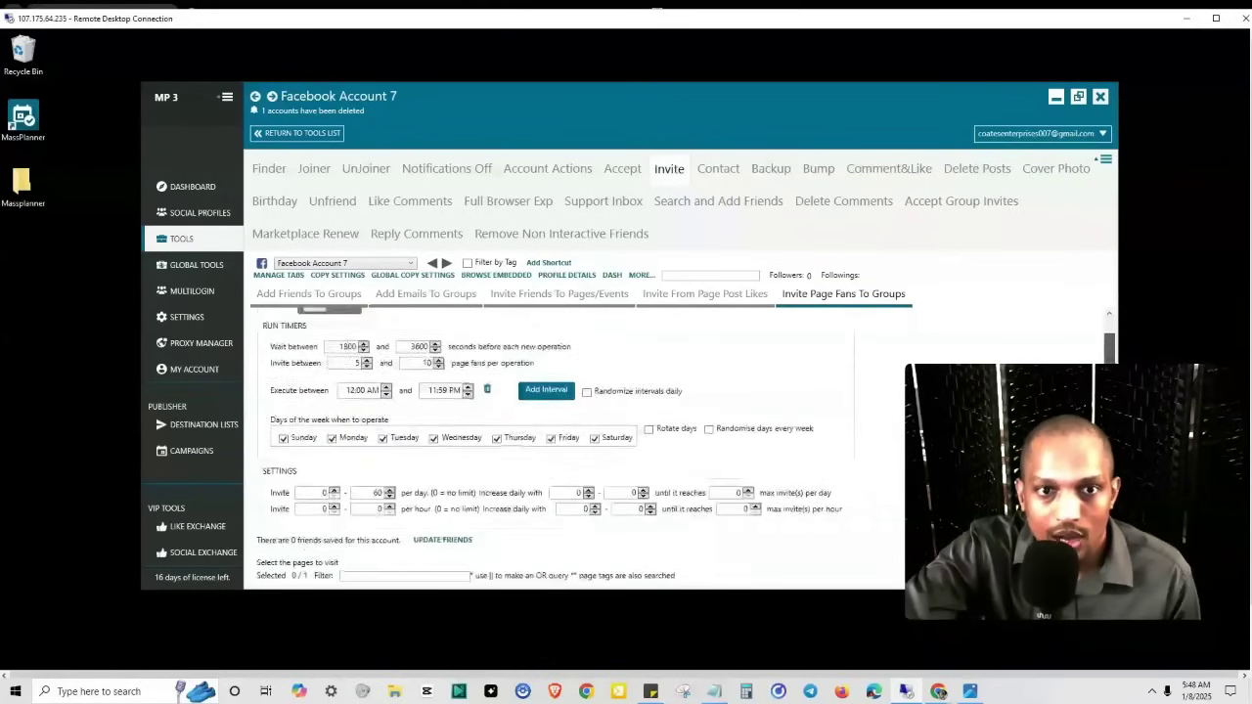
scroll(580, 445, up, 1)
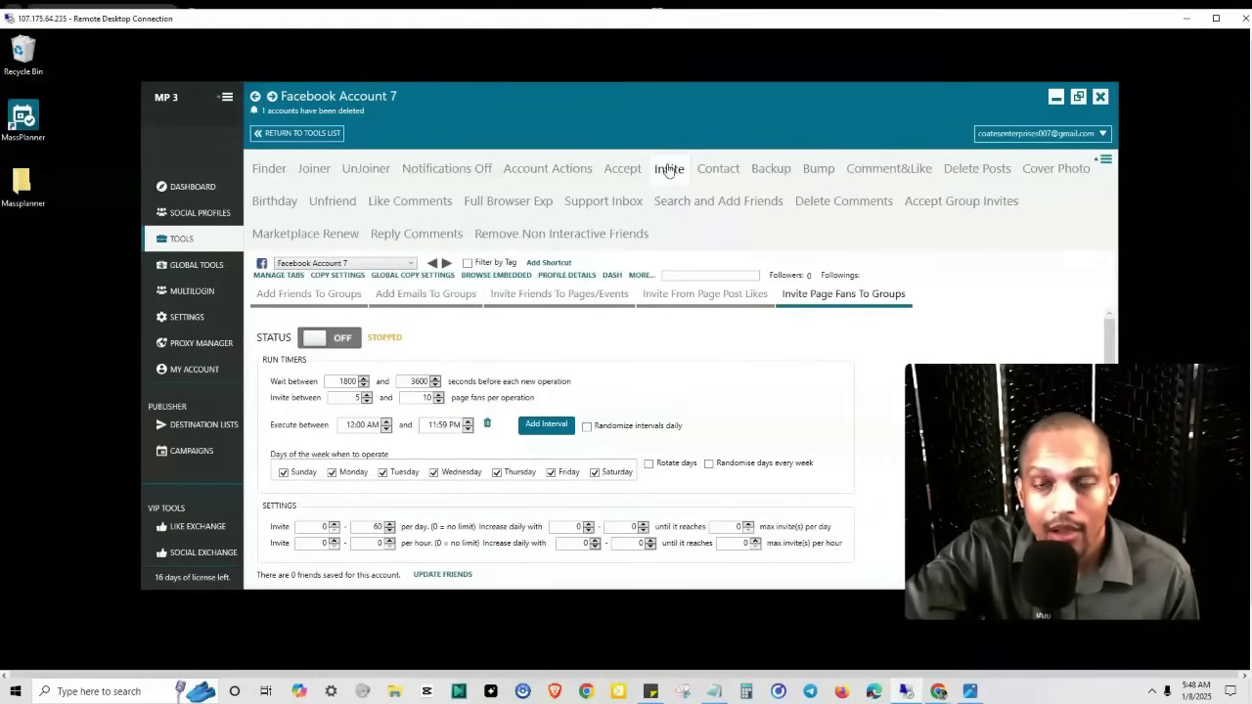
Open the Contact tool for the Facebook account
click(720, 170)
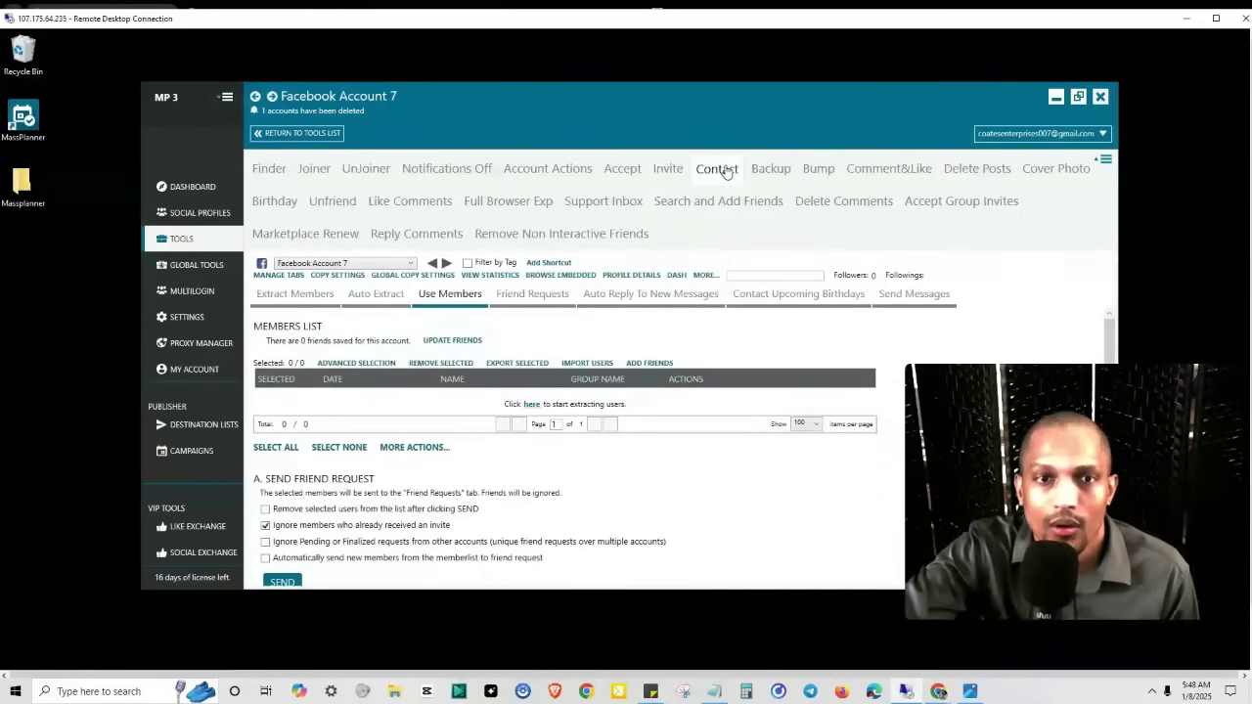